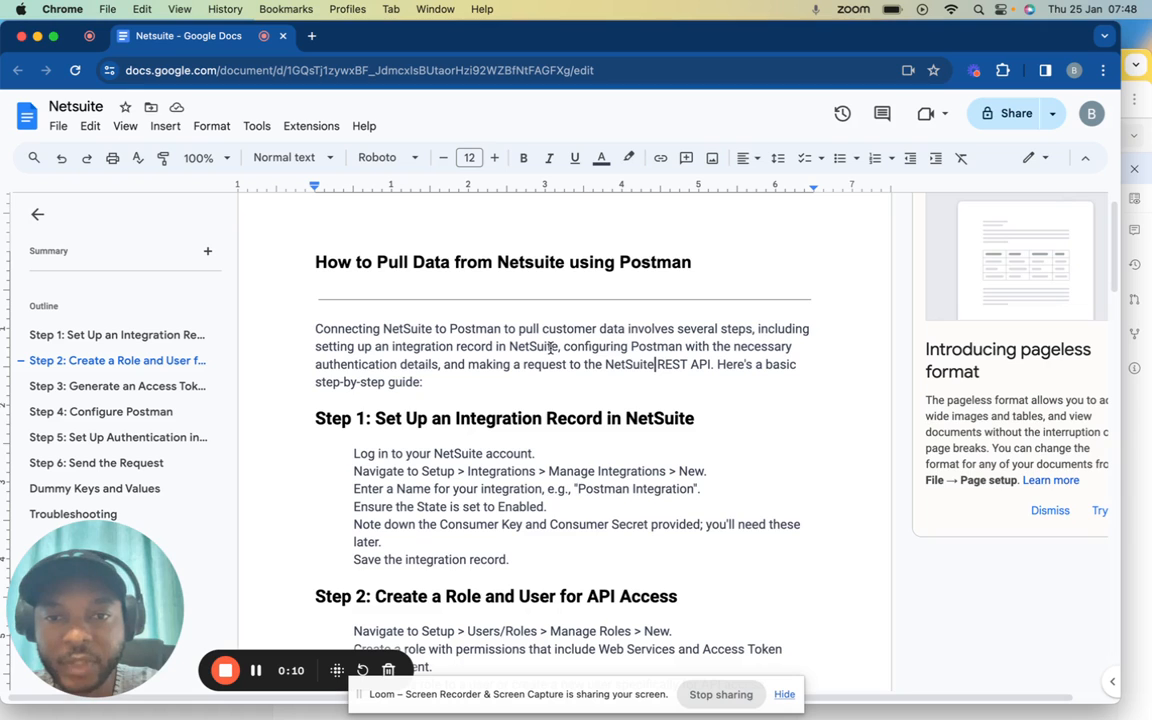
Add the missing second '/' after 'https:' in the guide's customer endpoint URL
scroll(550, 347, "down", 2)
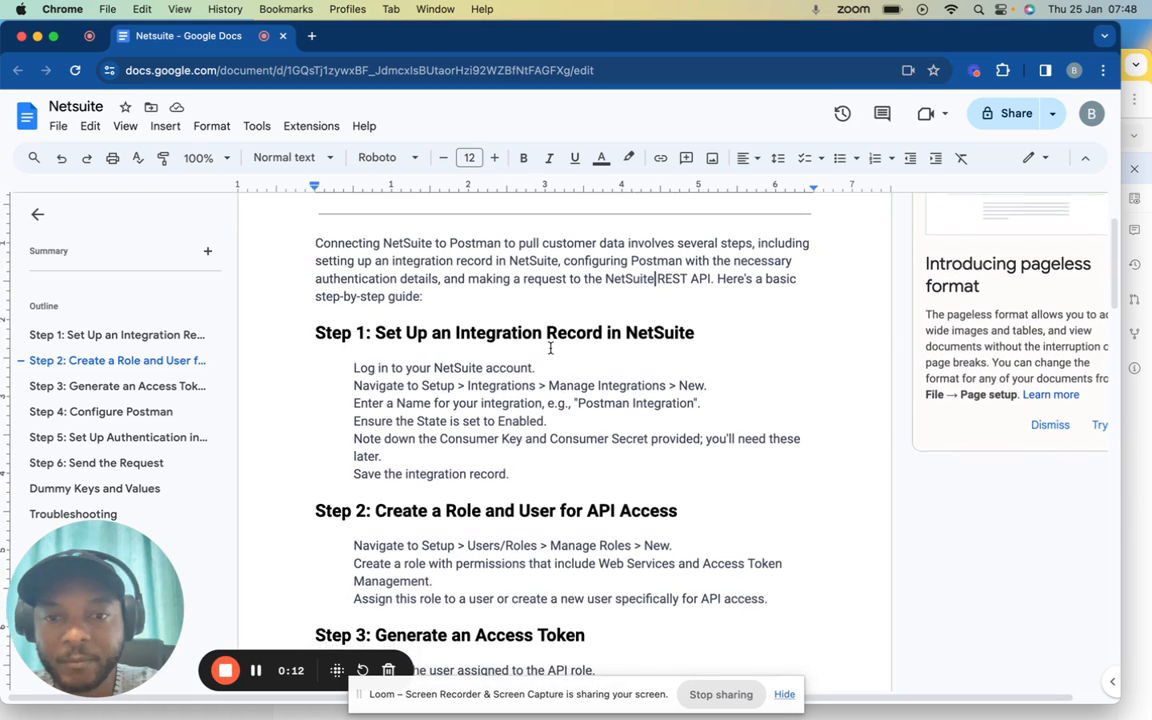
scroll(550, 347, "down", 2)
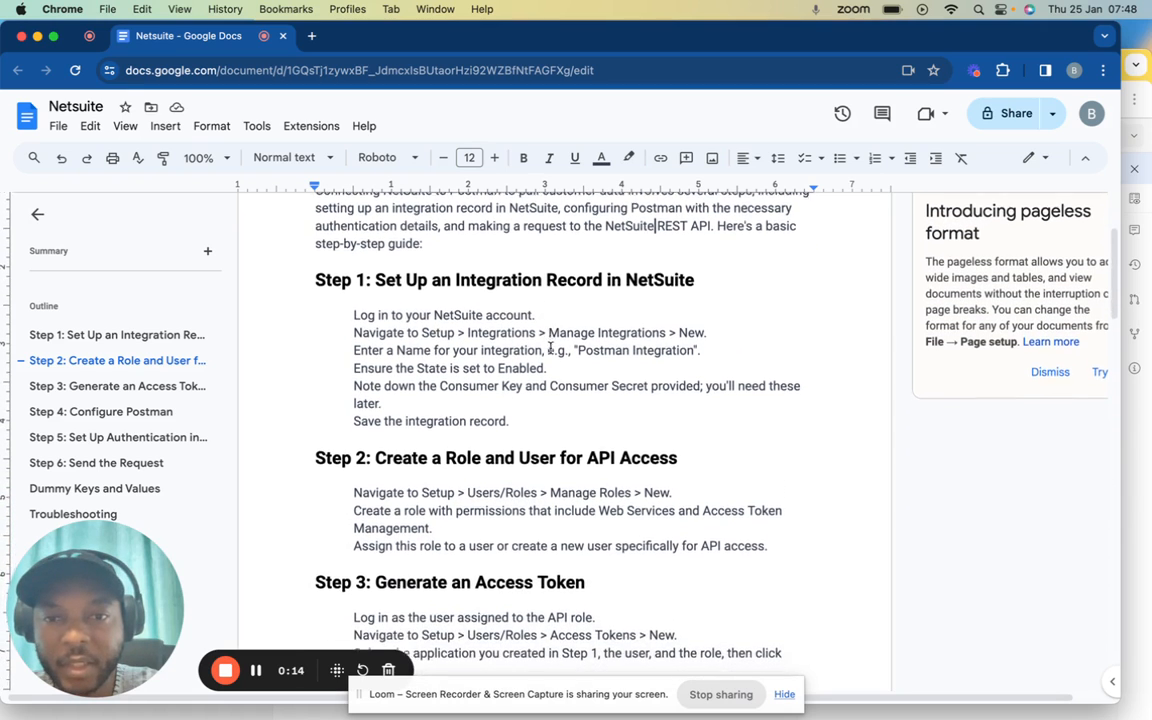
scroll(550, 350, "up", 2)
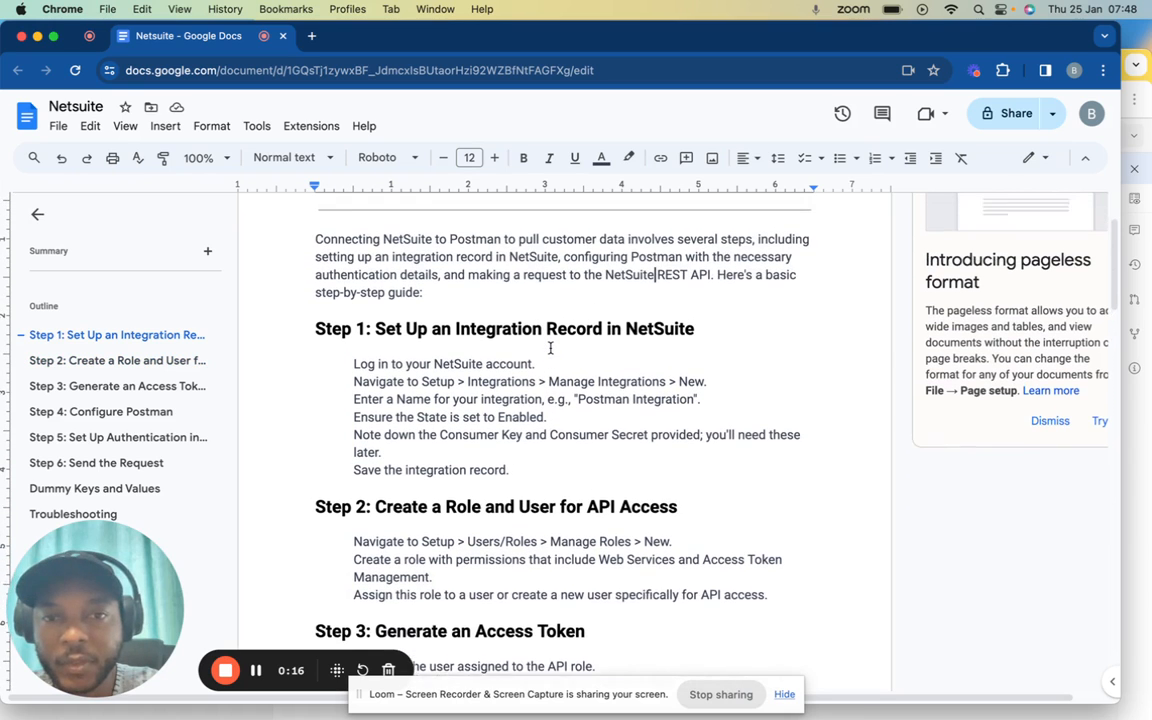
scroll(550, 347, "down", 2)
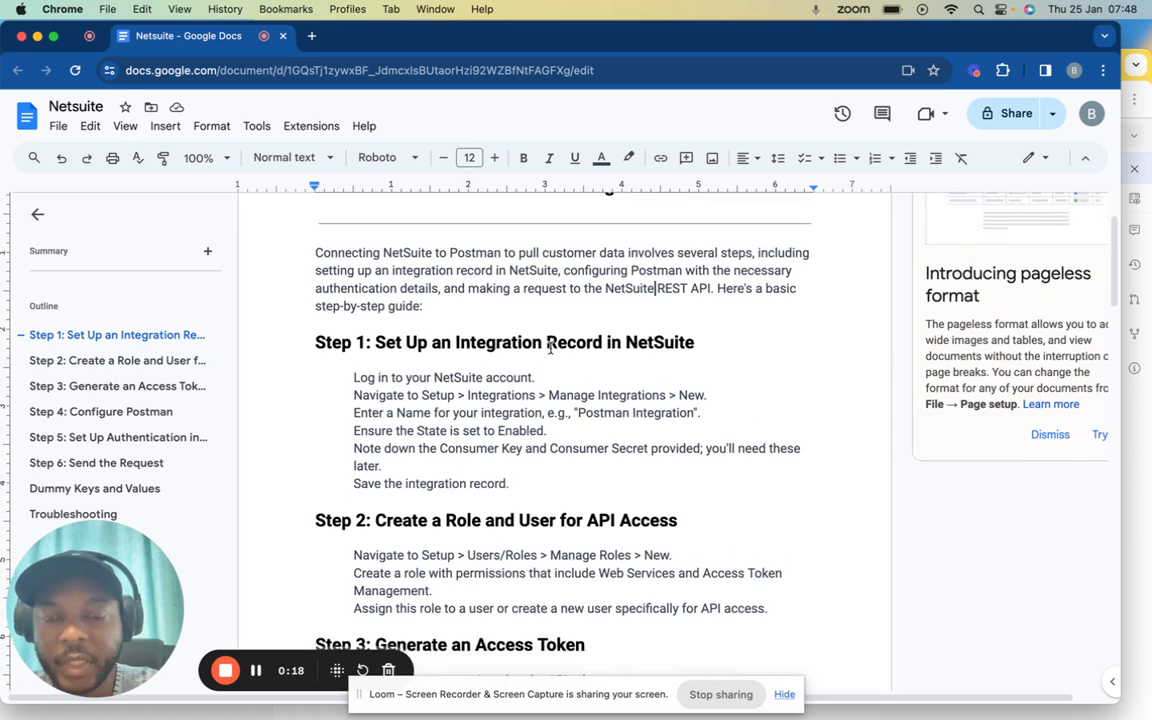
scroll(550, 347, "down", 3)
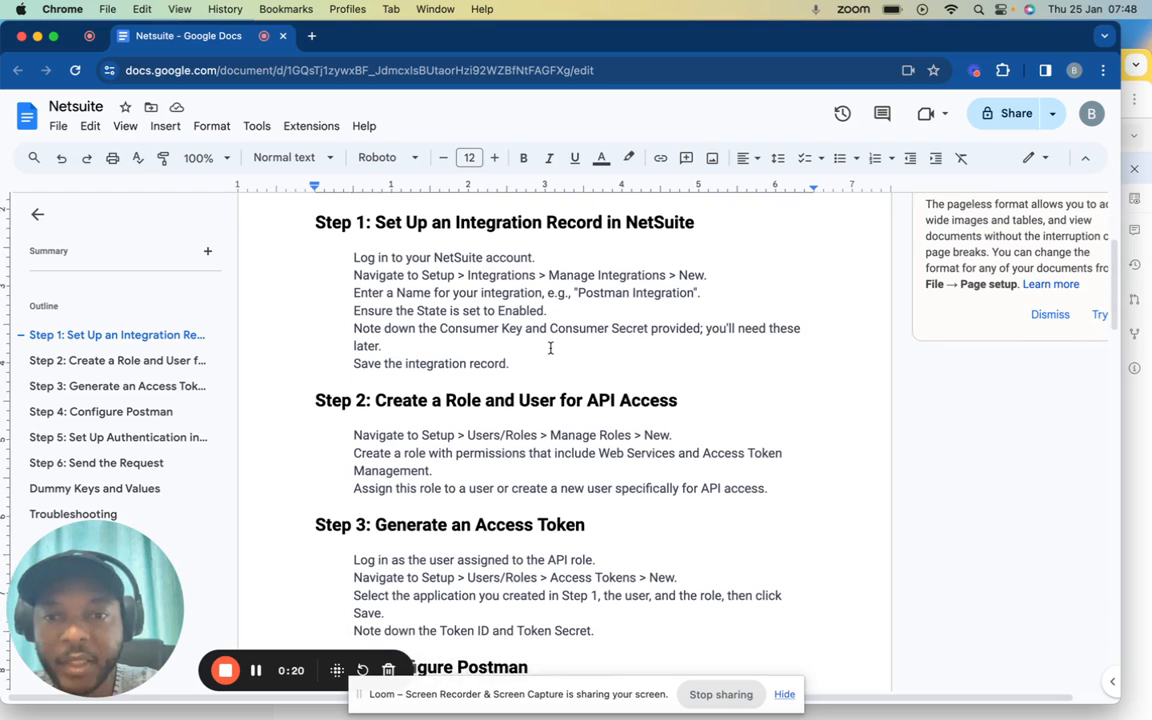
scroll(550, 347, "down", 1)
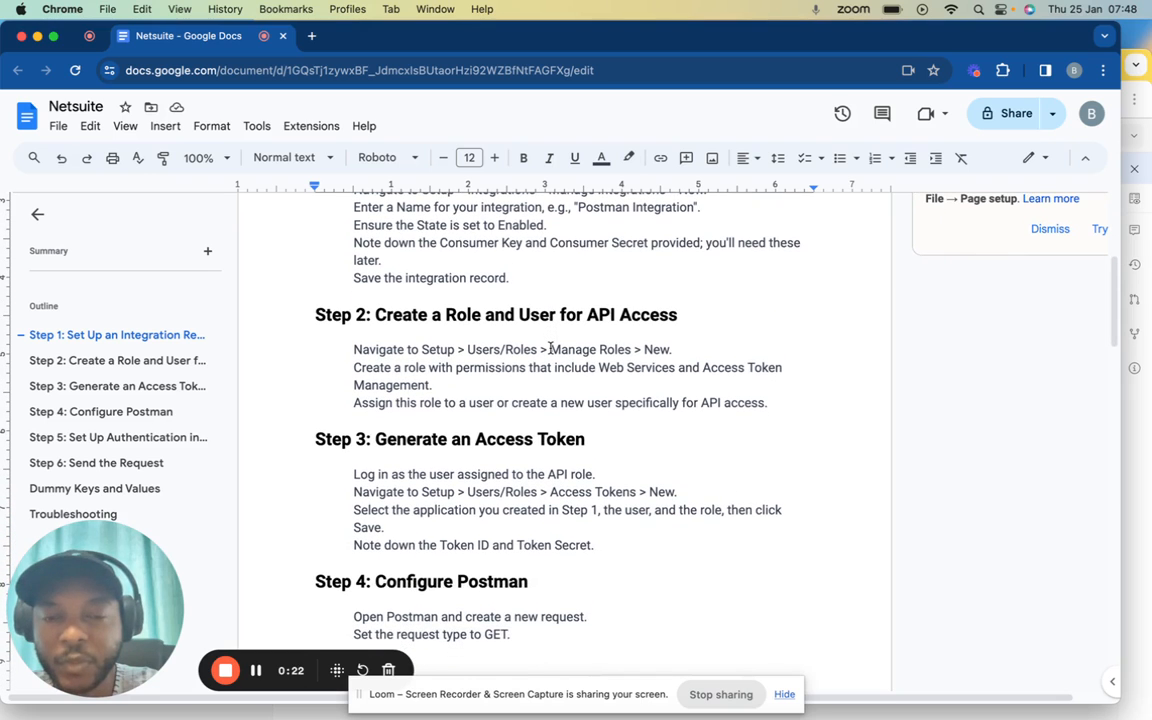
scroll(550, 347, "up", 5)
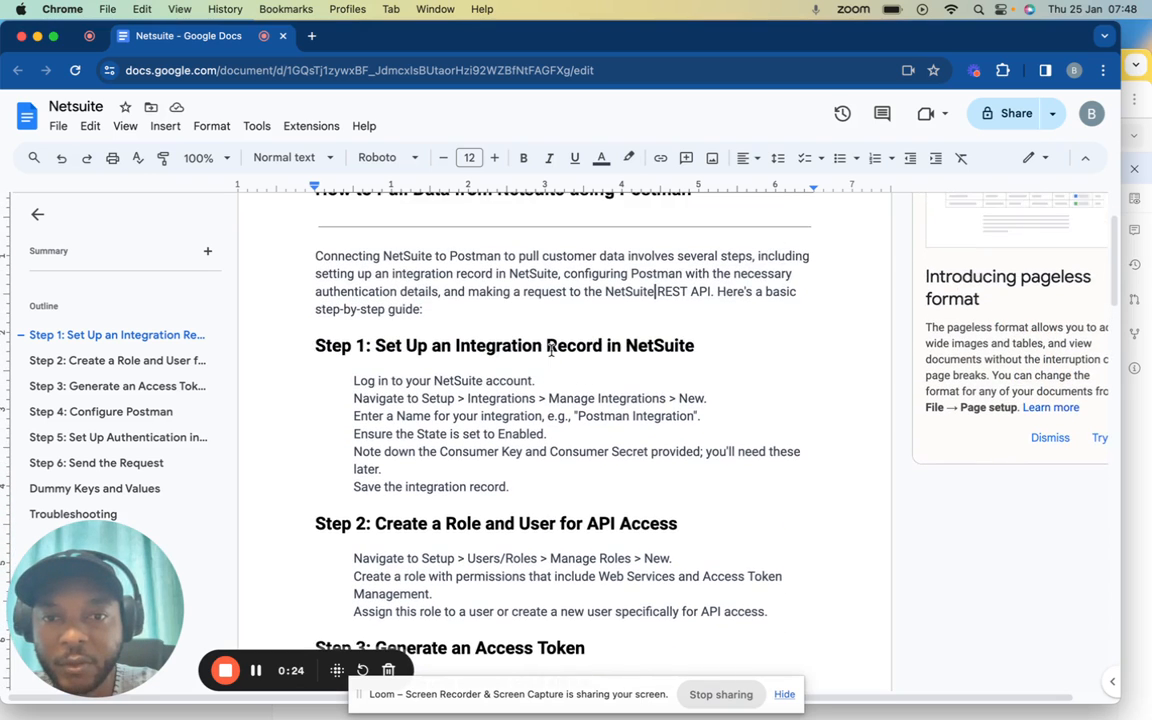
scroll(551, 350, "down", 2)
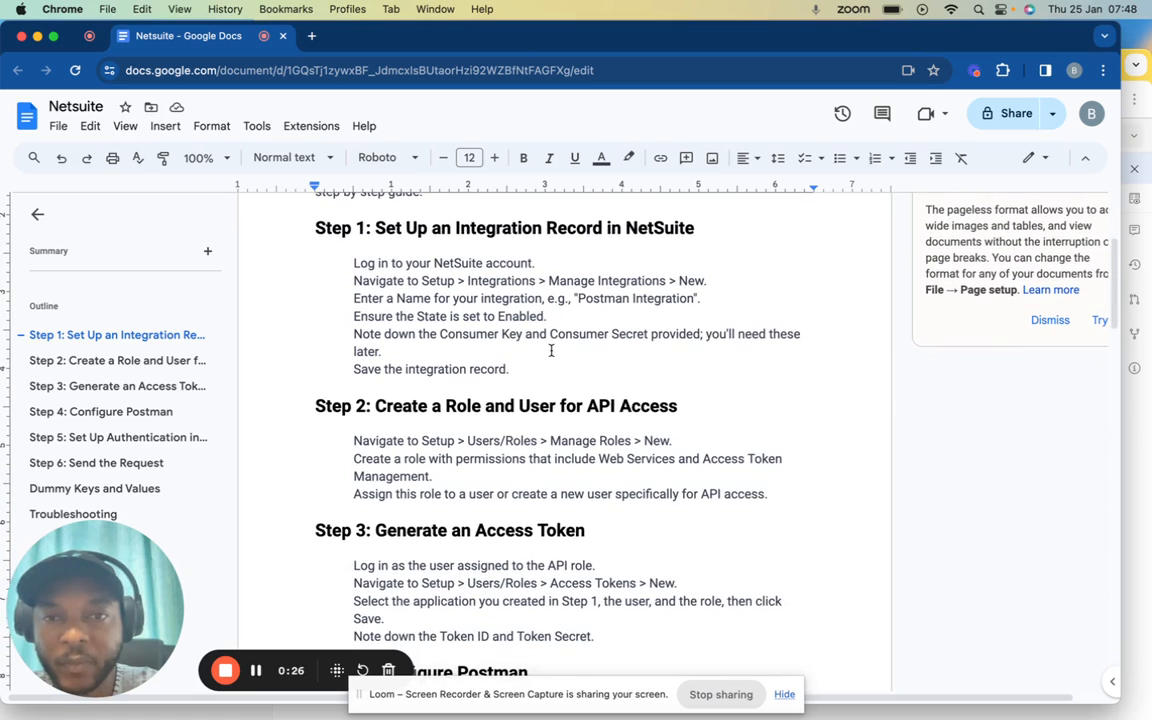
scroll(551, 350, "up", 1)
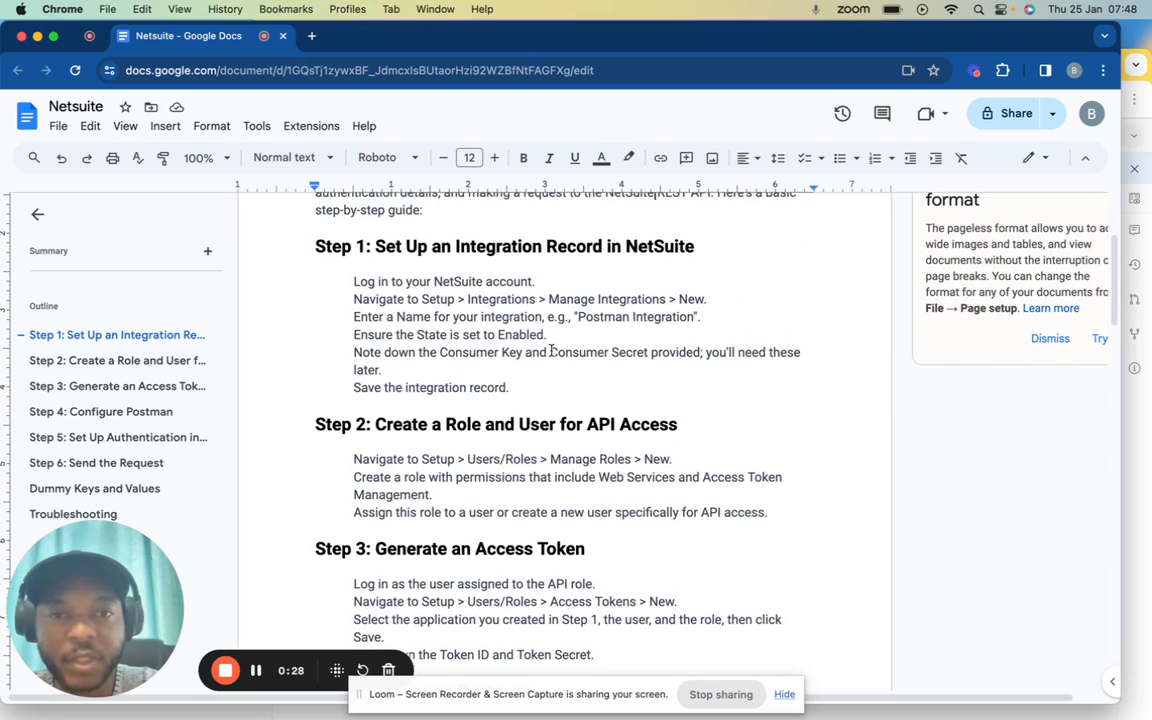
scroll(551, 352, "down", 4)
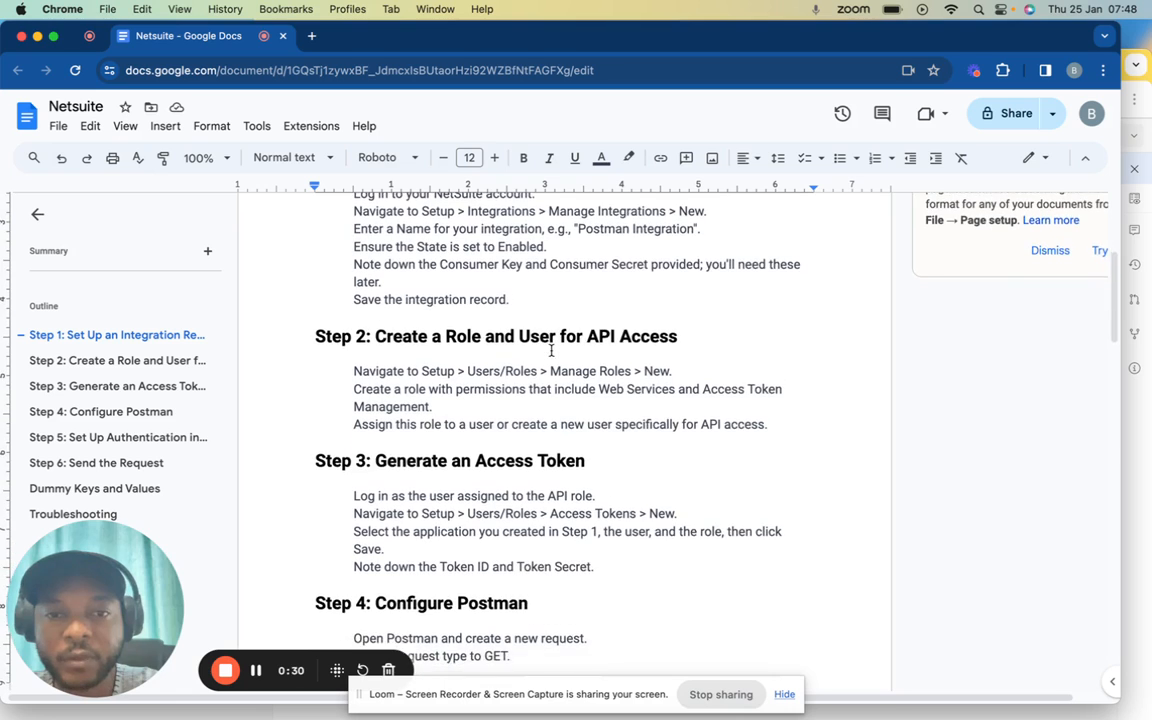
scroll(558, 325, "down", 1)
scroll(541, 297, "down", 3)
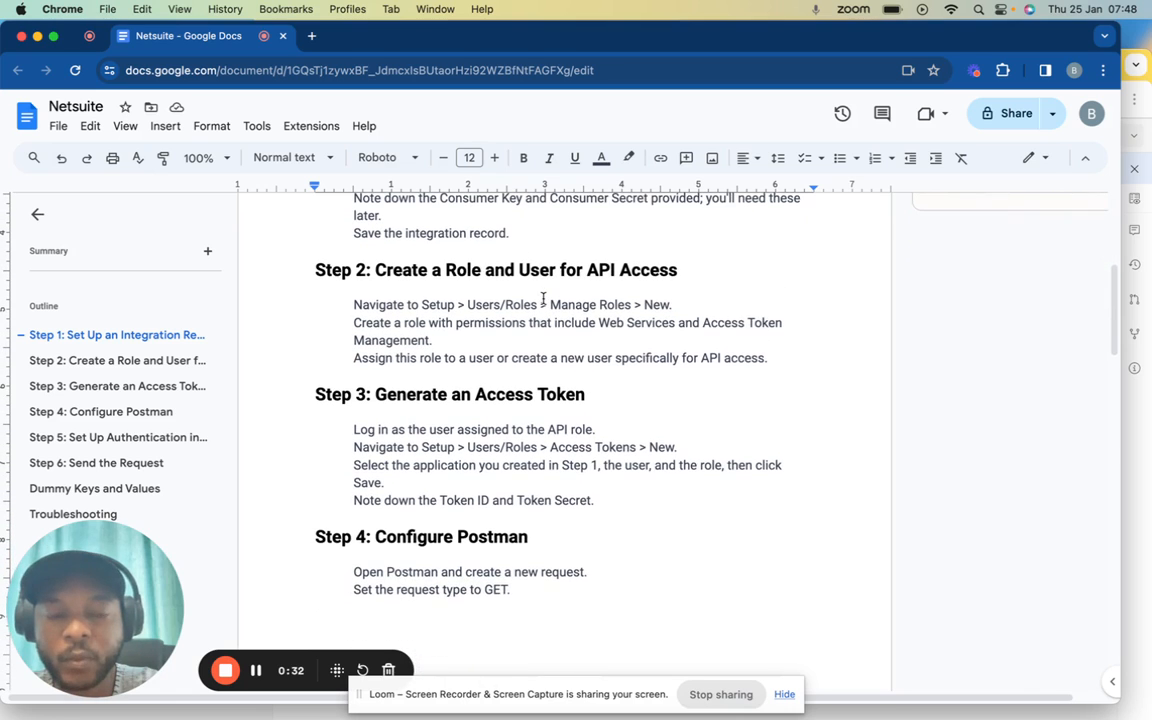
scroll(543, 298, "down", 5)
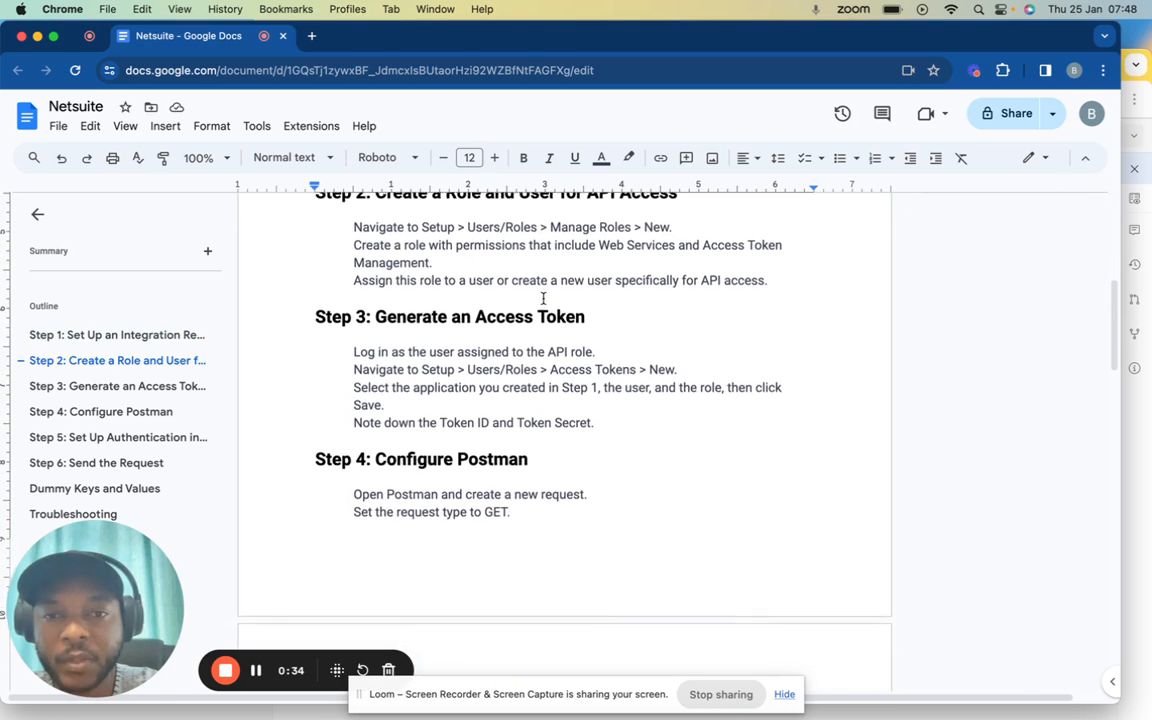
scroll(543, 298, "down", 6)
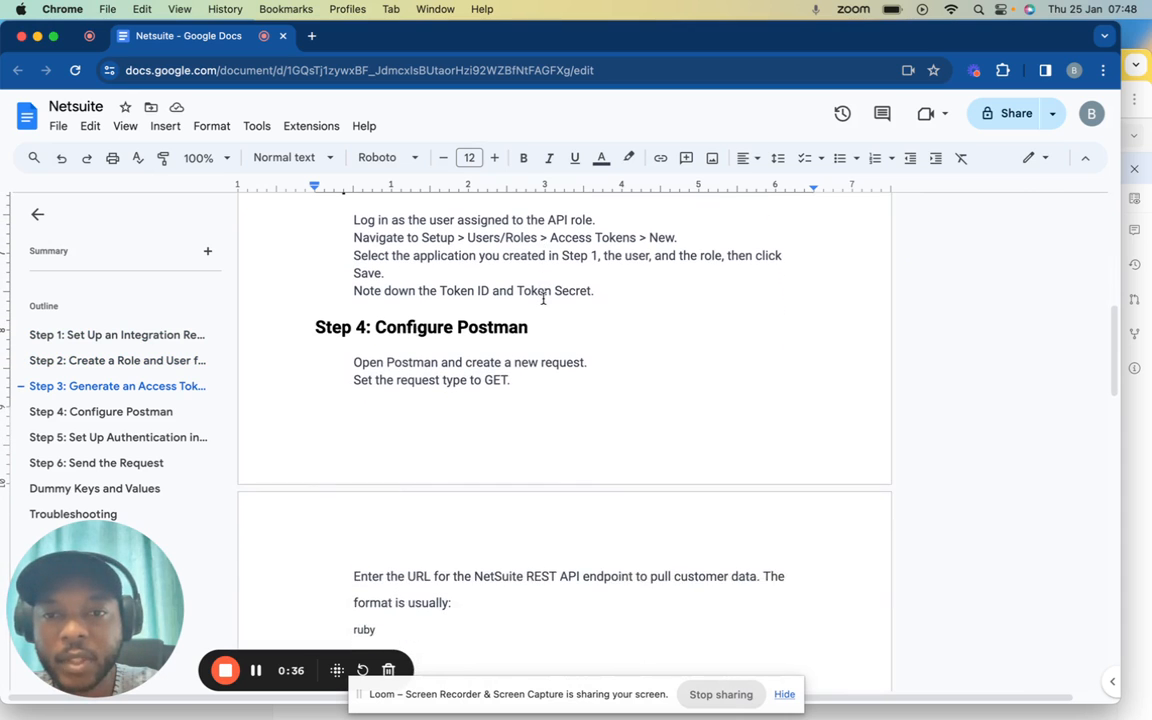
scroll(543, 298, "down", 4)
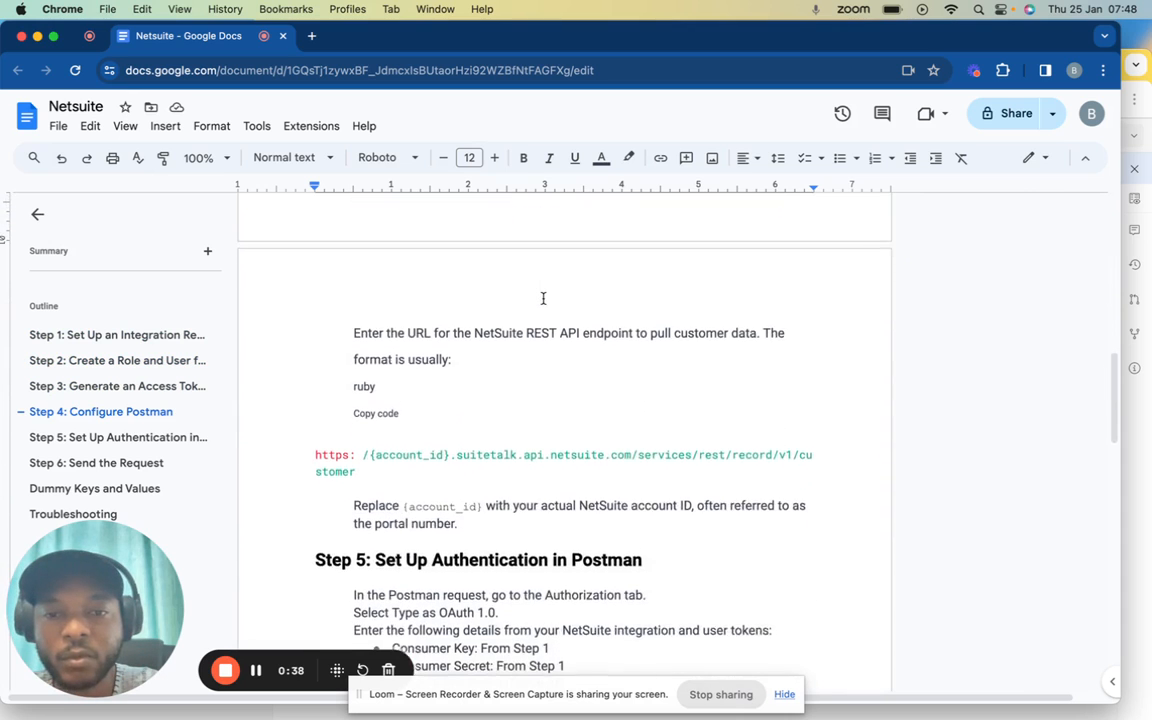
scroll(542, 298, "up", 6)
scroll(500, 500, "down", 7)
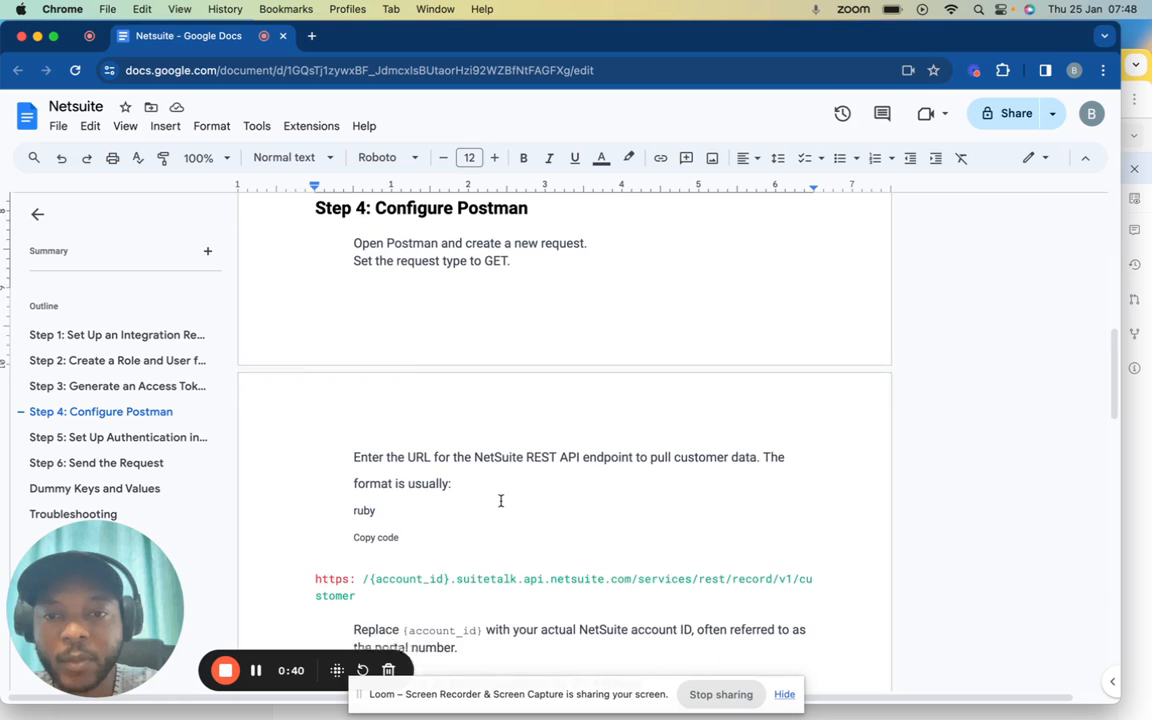
scroll(501, 500, "down", 3)
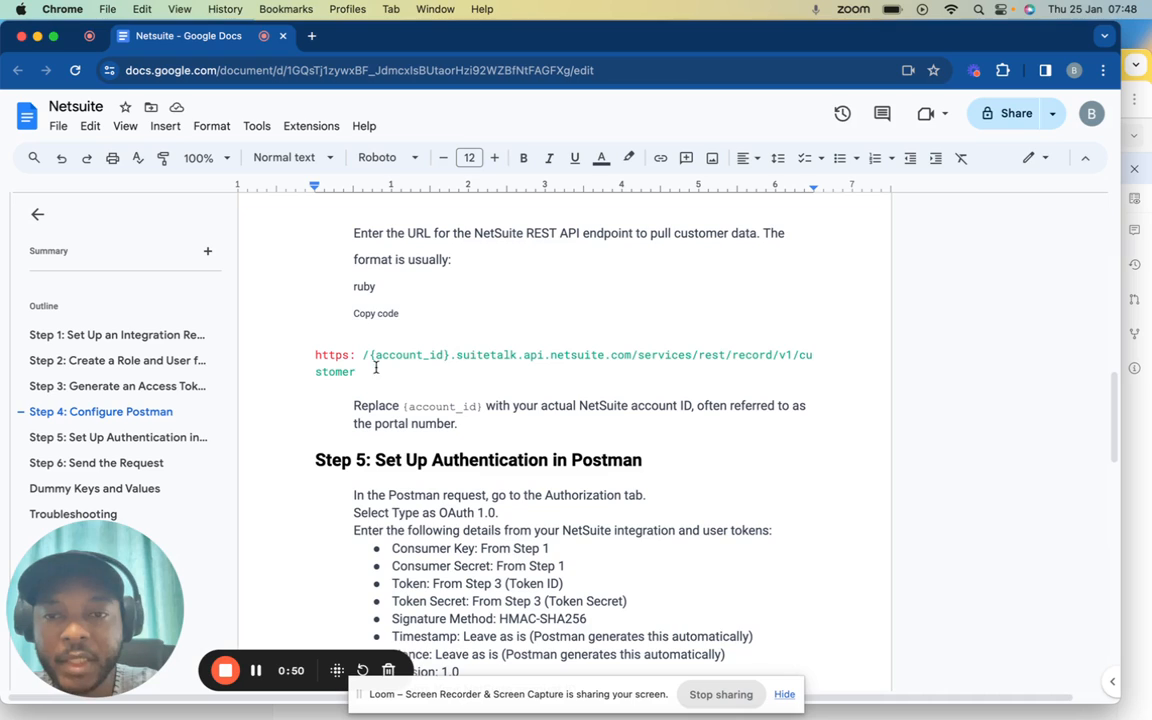
left_click(316, 368)
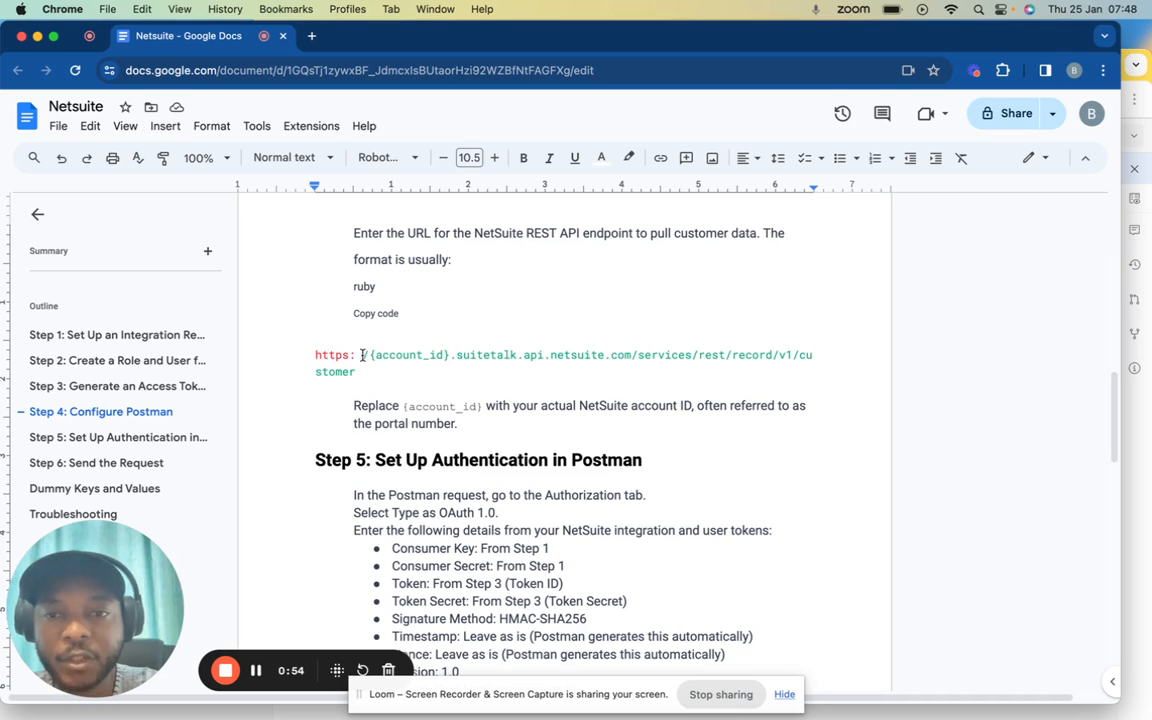
left_click(366, 355)
type("//")
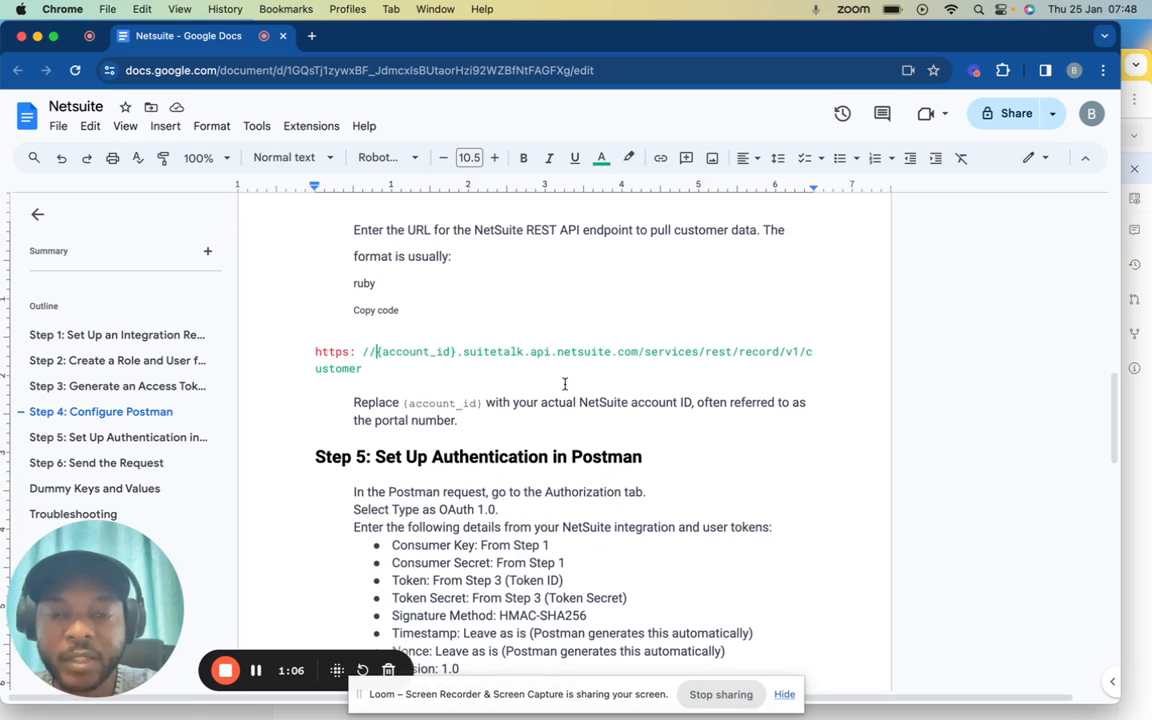
Scroll the guide down to Step 6, then bring Postman to the front
scroll(565, 385, "down", 1)
scroll(565, 385, "down", 1)
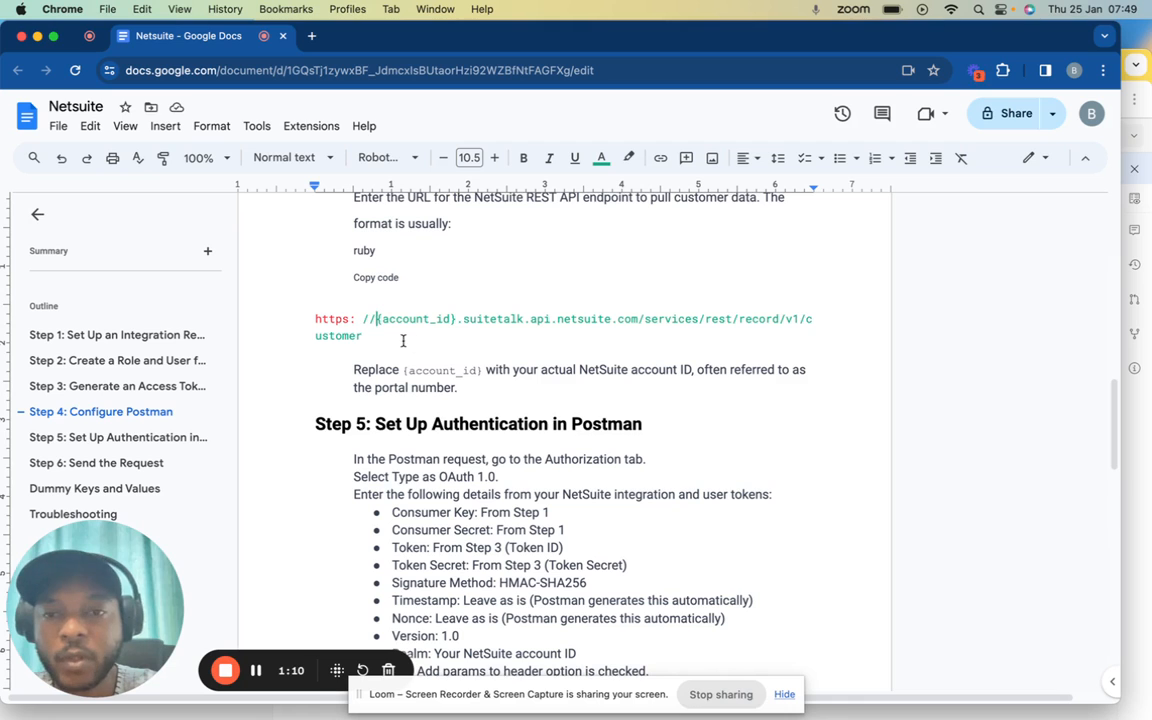
scroll(438, 380, "down", 4)
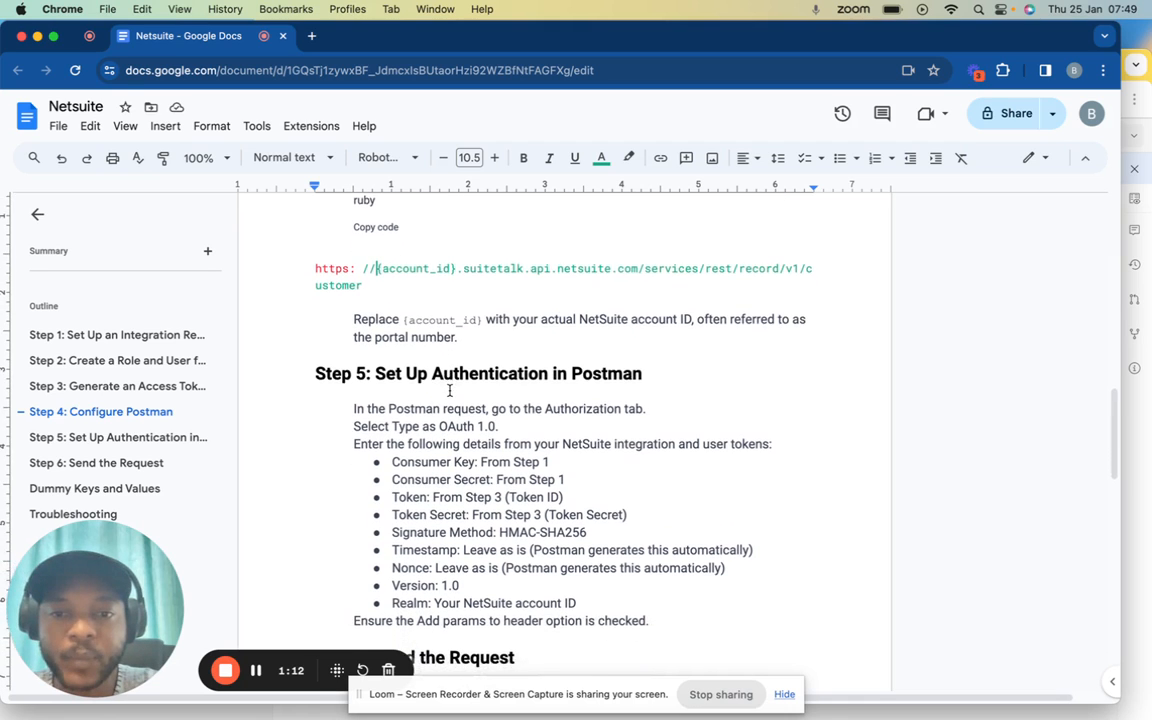
scroll(449, 388, "down", 2)
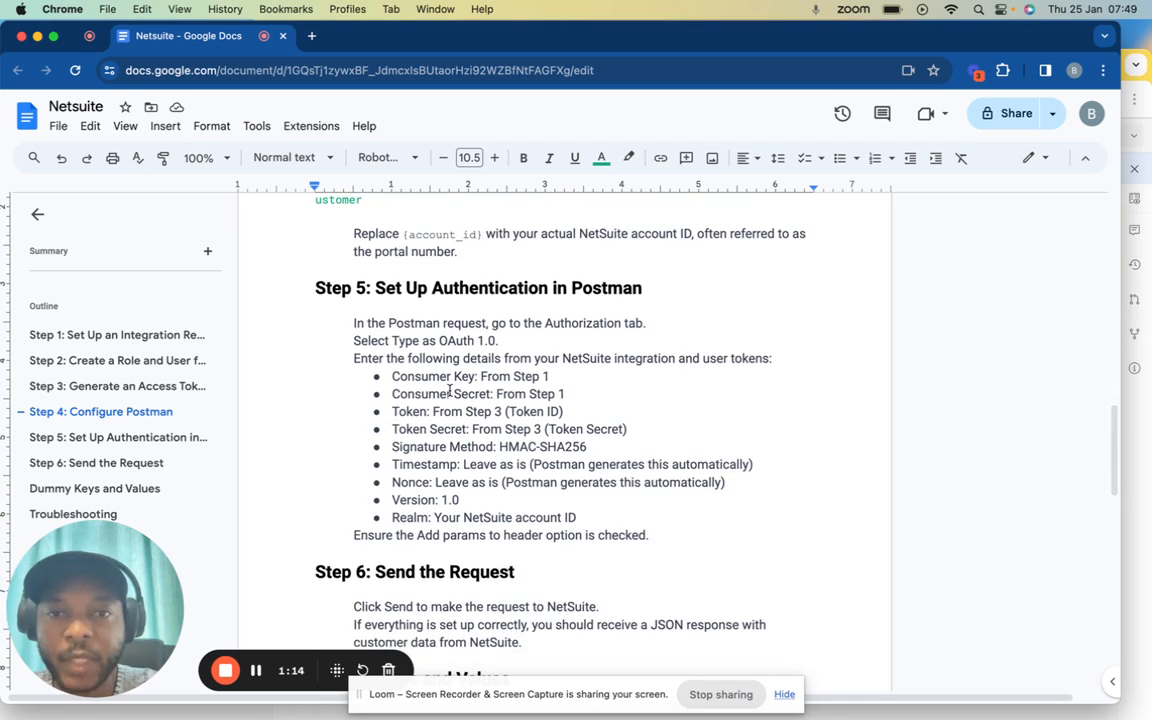
scroll(600, 300, "down", 2)
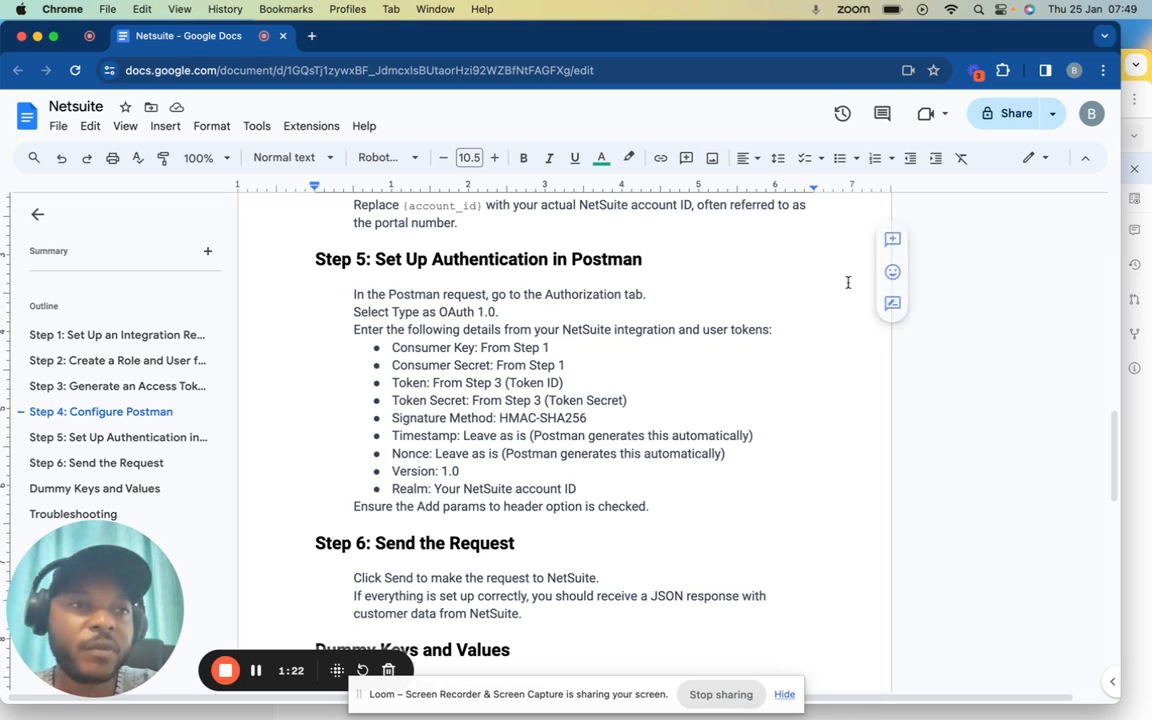
left_click(1148, 90)
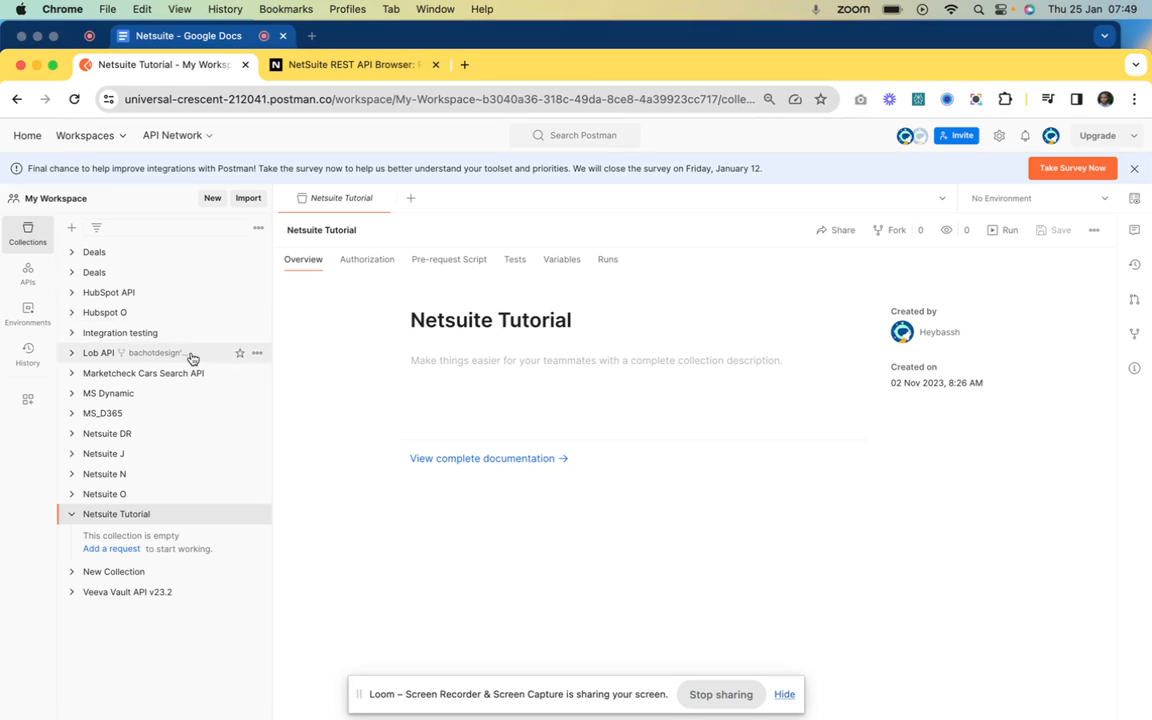
Add a new request to the Netsuite Tutorial collection named 'customers'
left_click(116, 549)
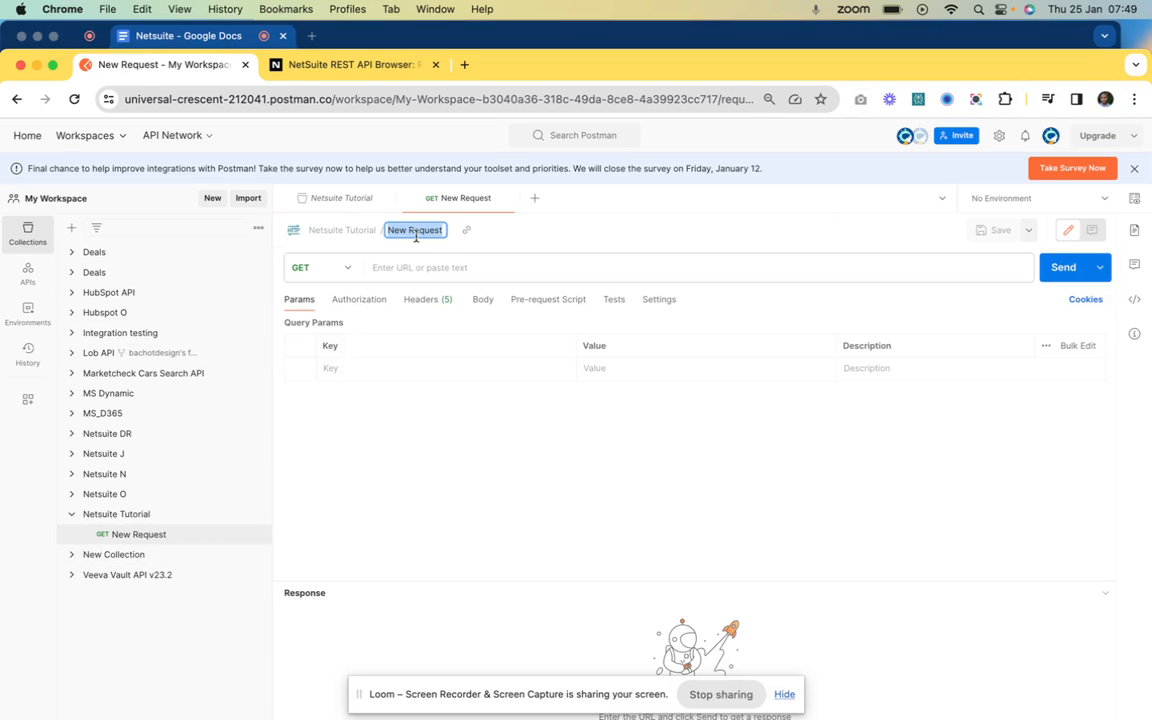
type("customers")
key("Return")
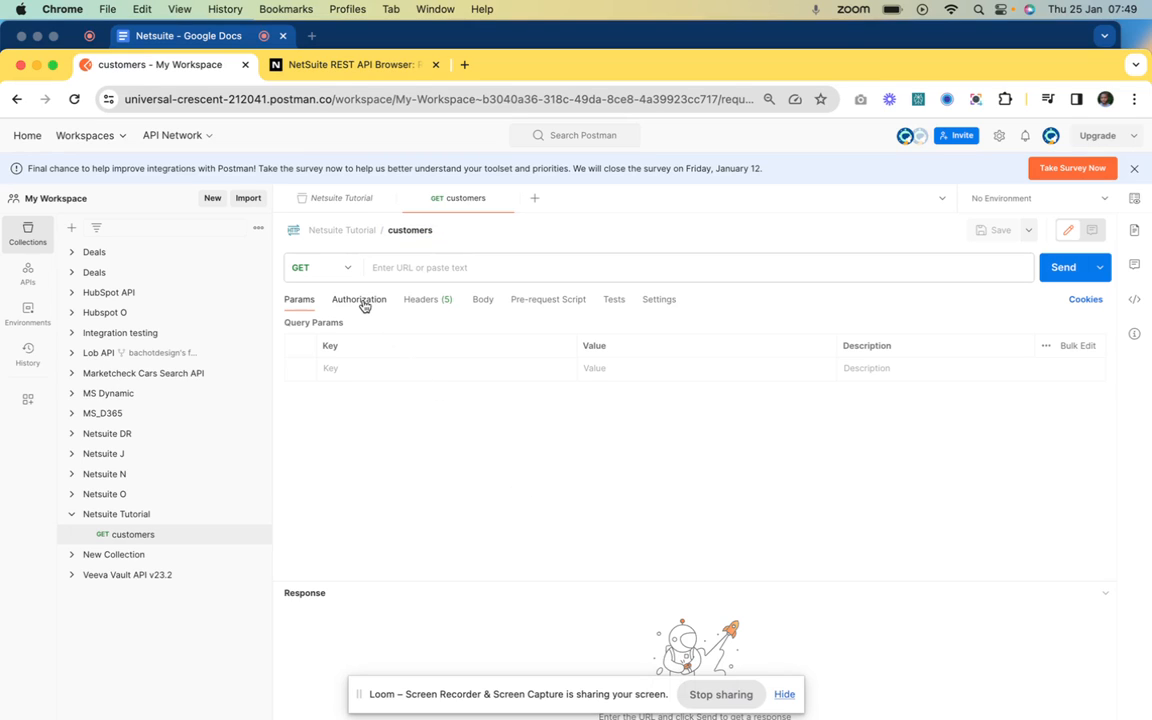
Set the request's authorization to OAuth 1.0, added to Request Headers, using HMAC-SHA256
left_click(362, 300)
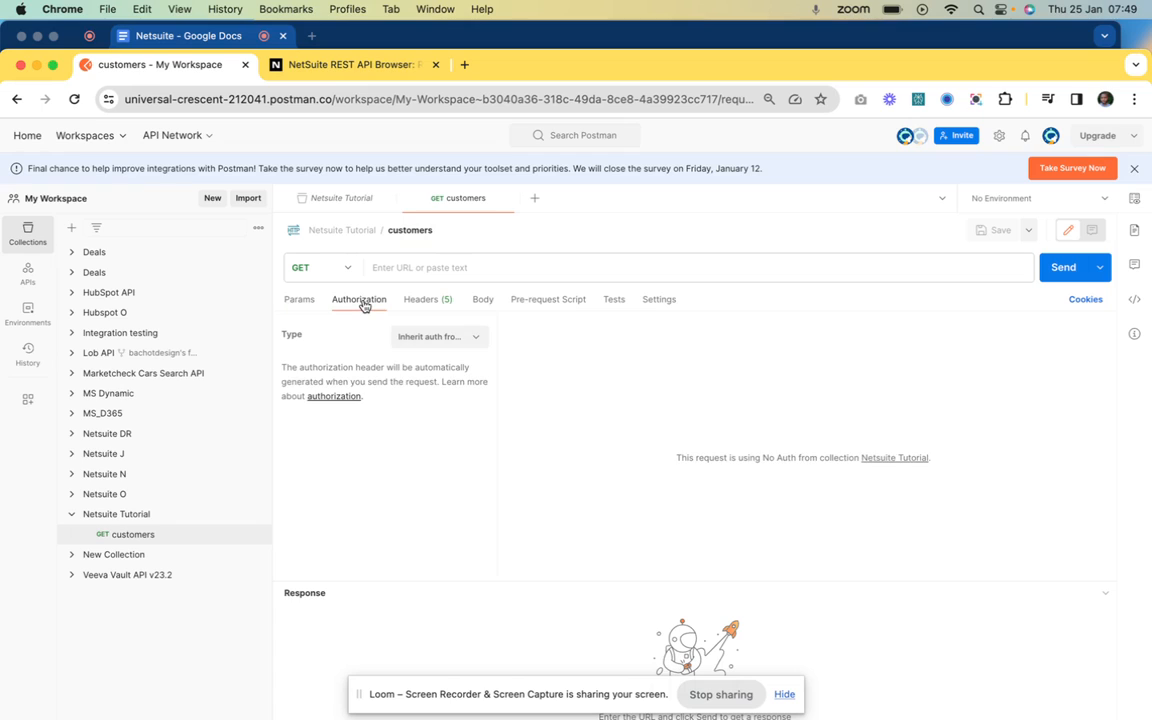
left_click(438, 337)
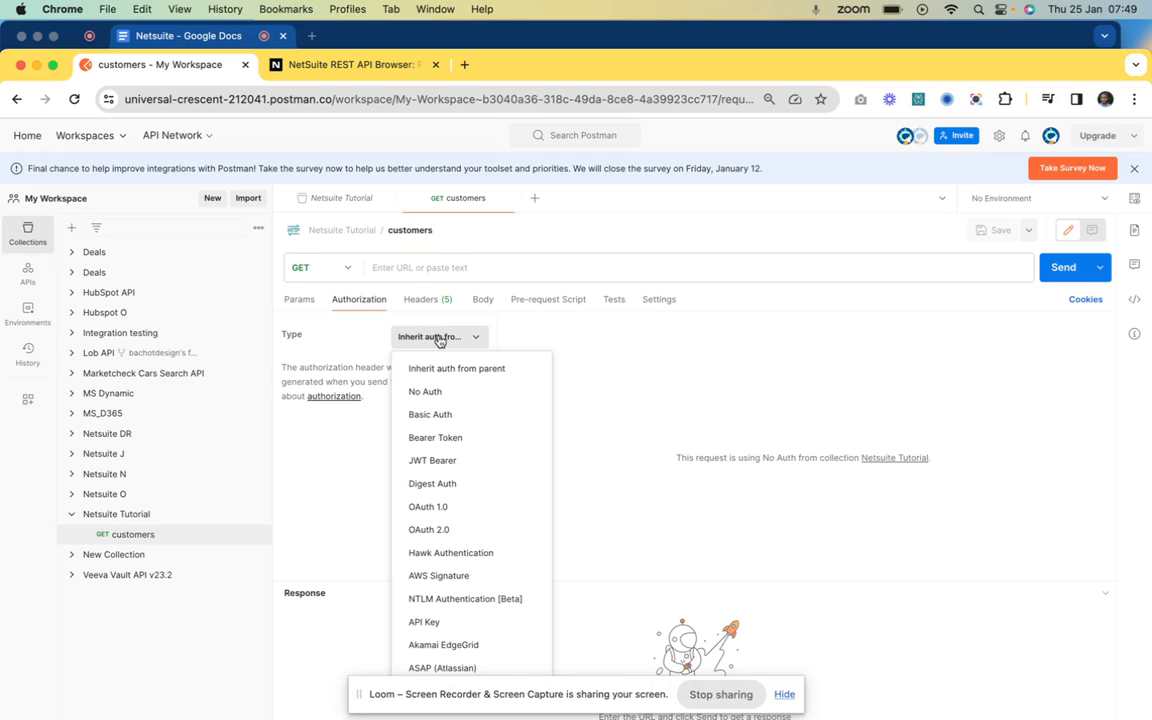
left_click(447, 511)
left_click(432, 421)
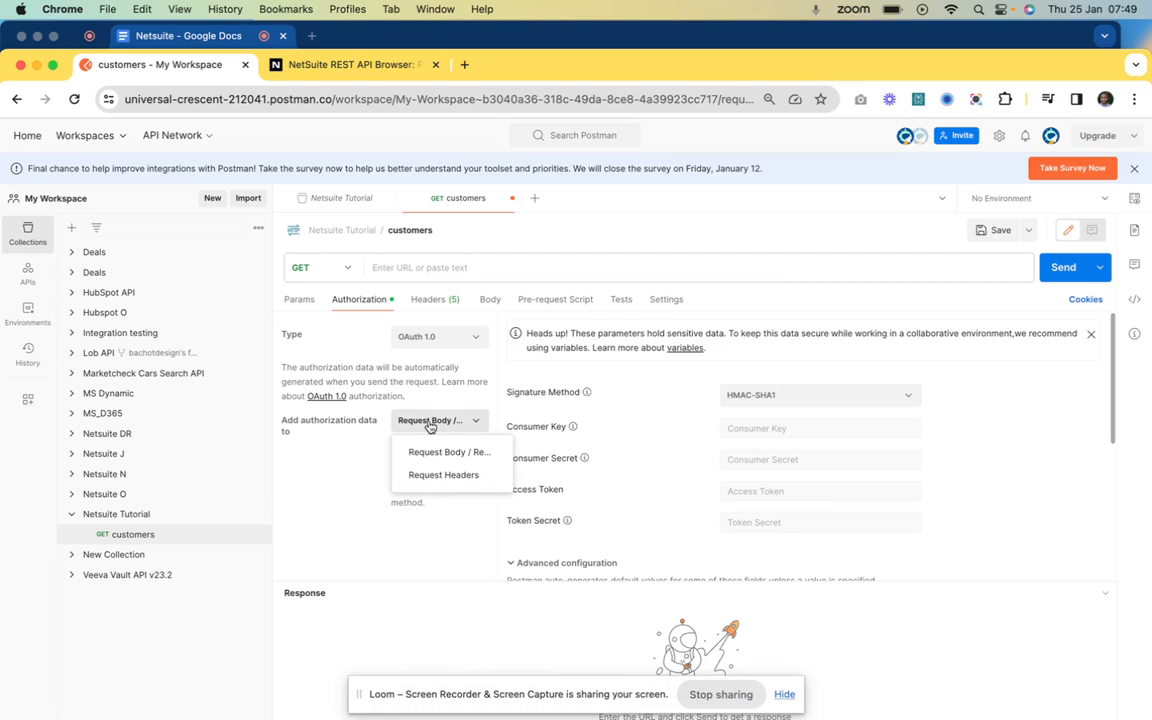
left_click(441, 476)
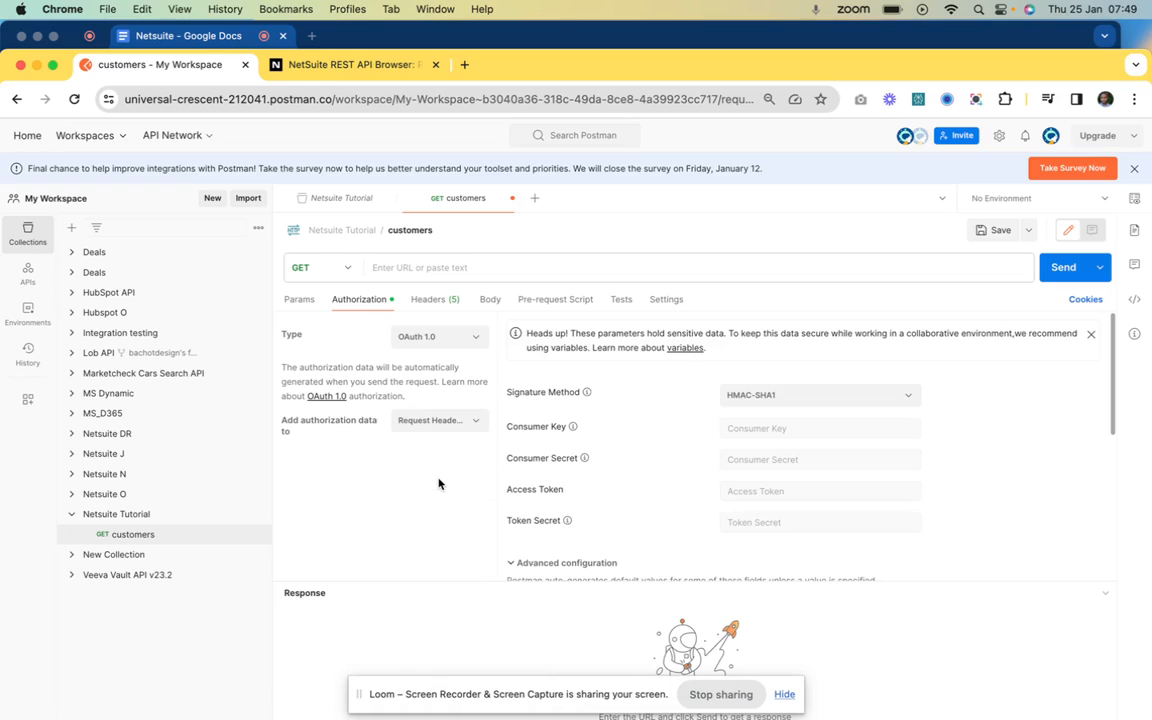
left_click(790, 395)
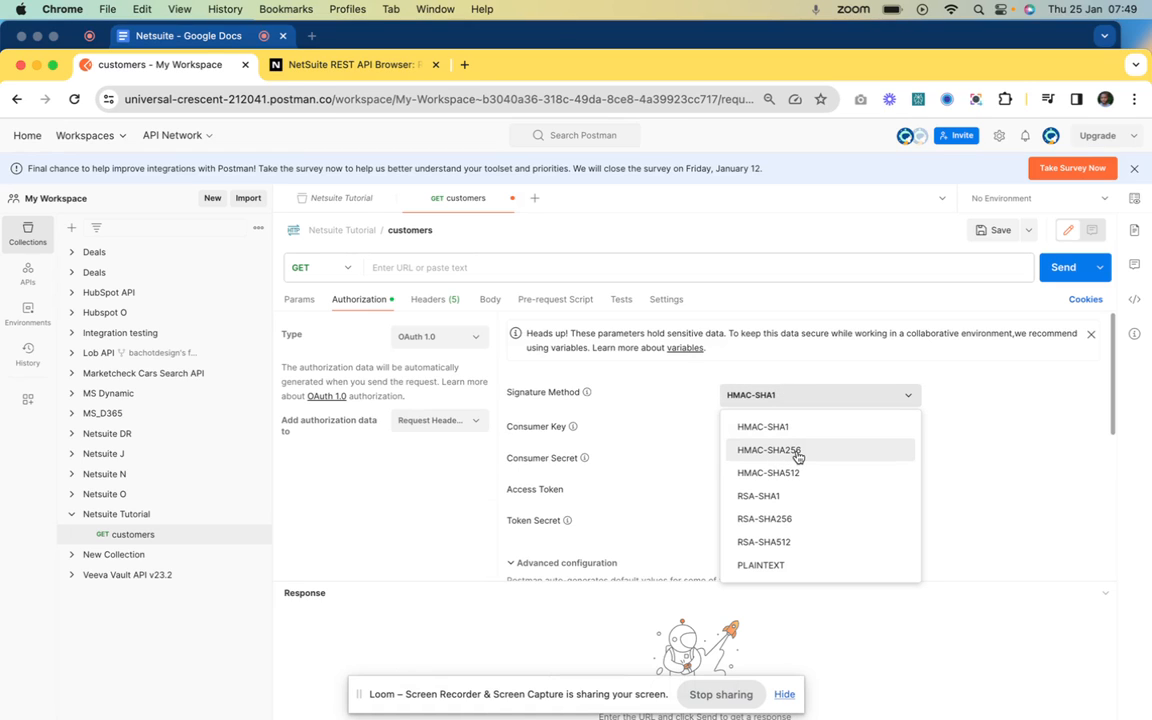
left_click(798, 456)
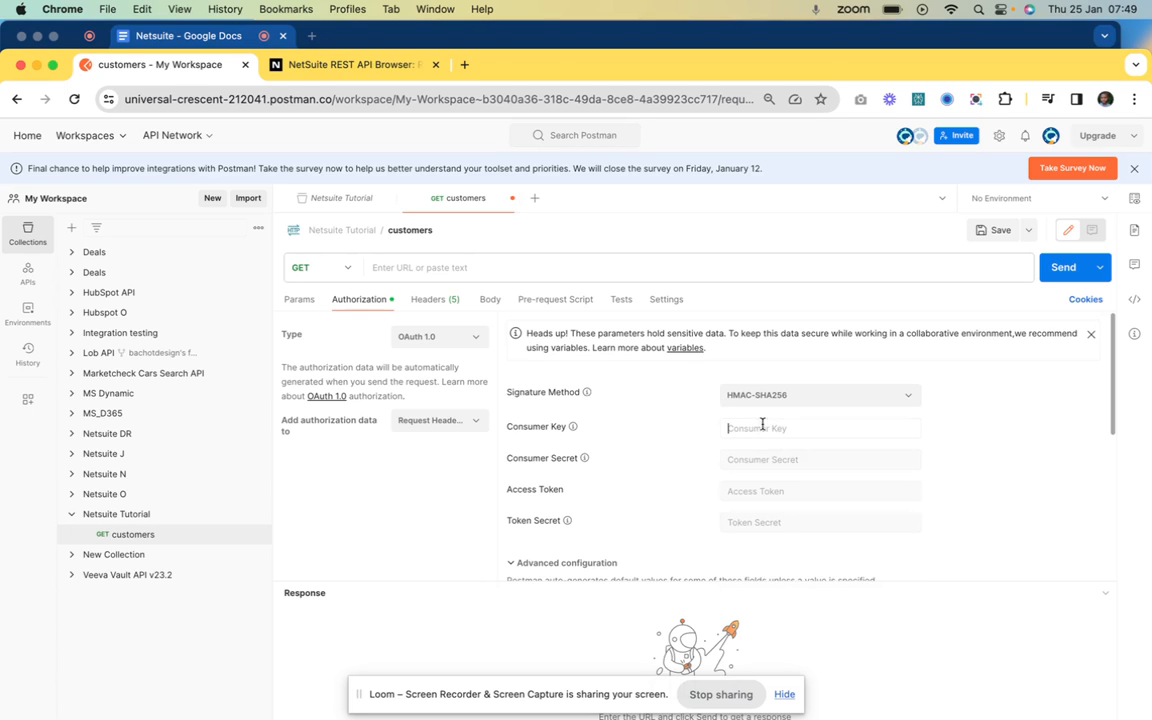
Enter the NetSuite account ID as the OAuth Realm
scroll(700, 472, "down", 2)
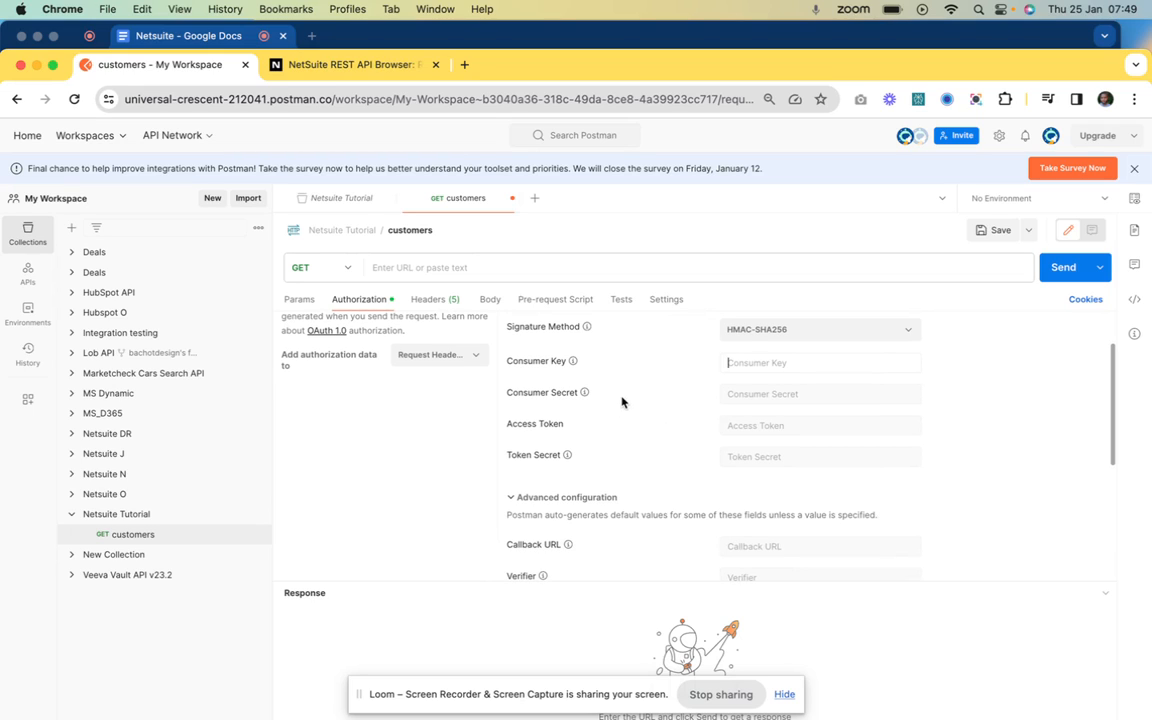
scroll(590, 458, "down", 2)
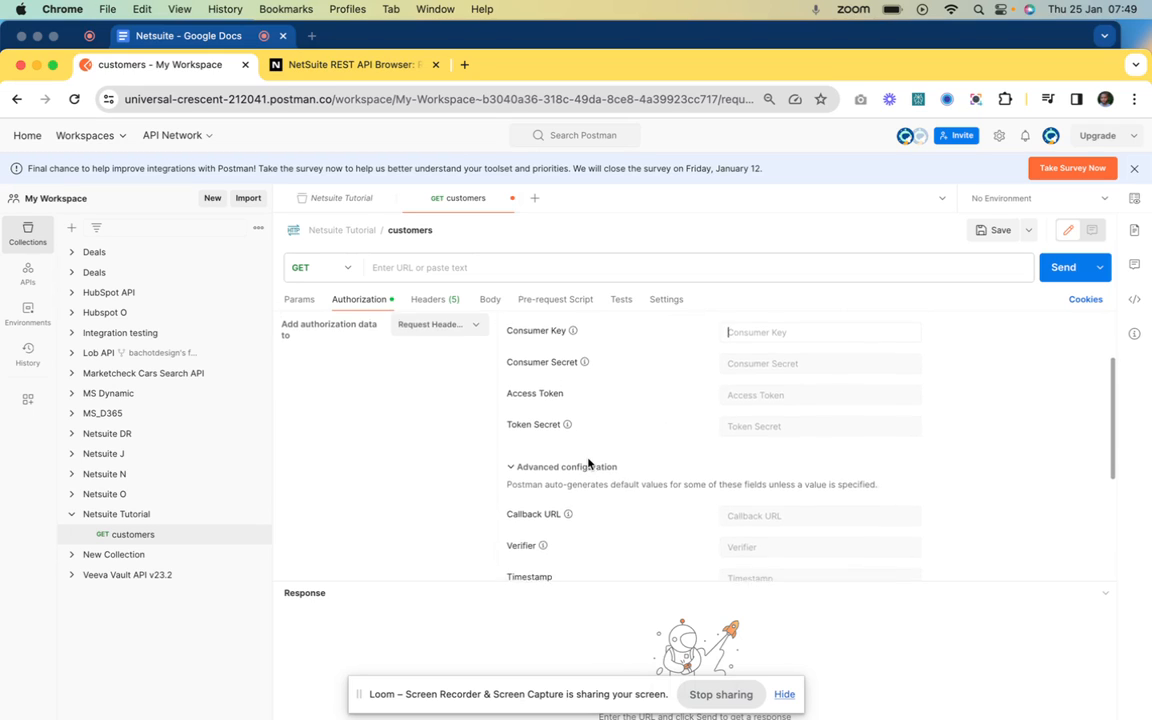
scroll(601, 441, "down", 5)
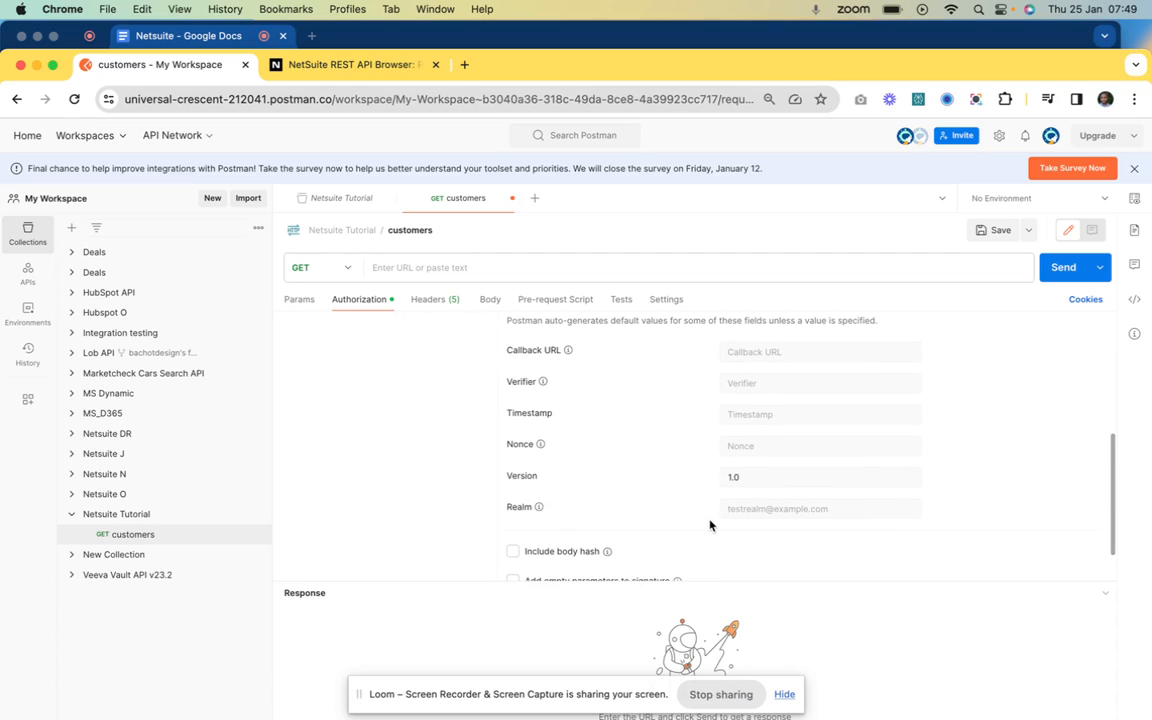
left_click(741, 507)
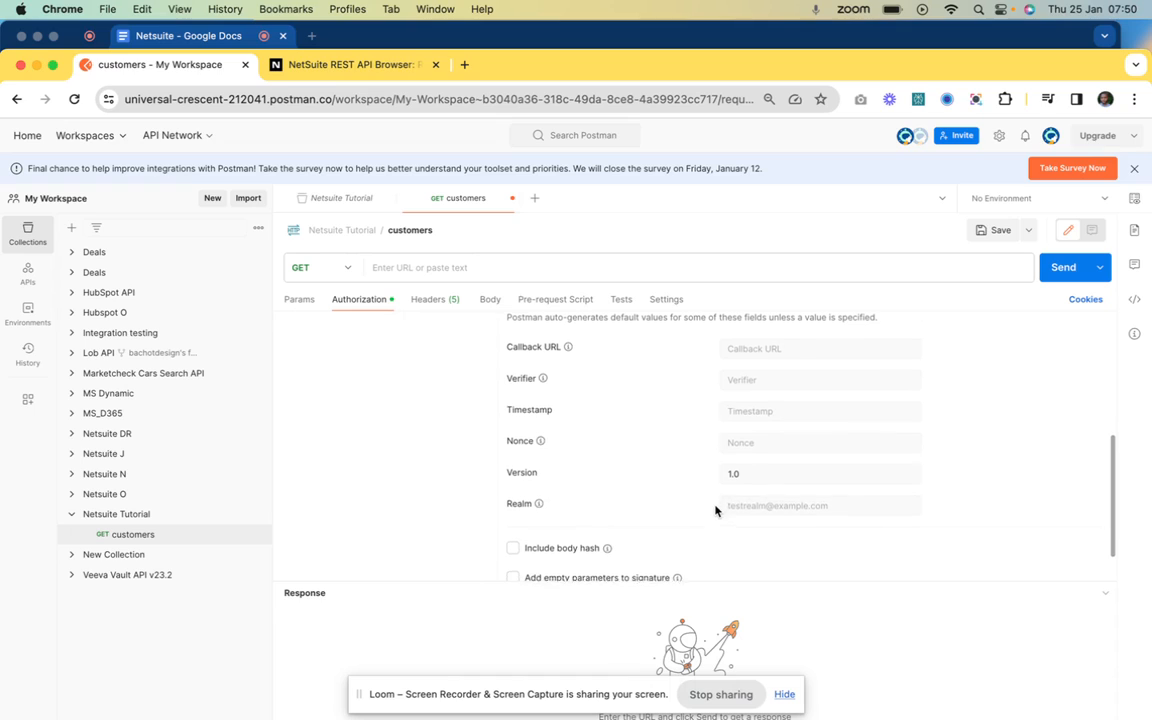
scroll(746, 504, "down", 1)
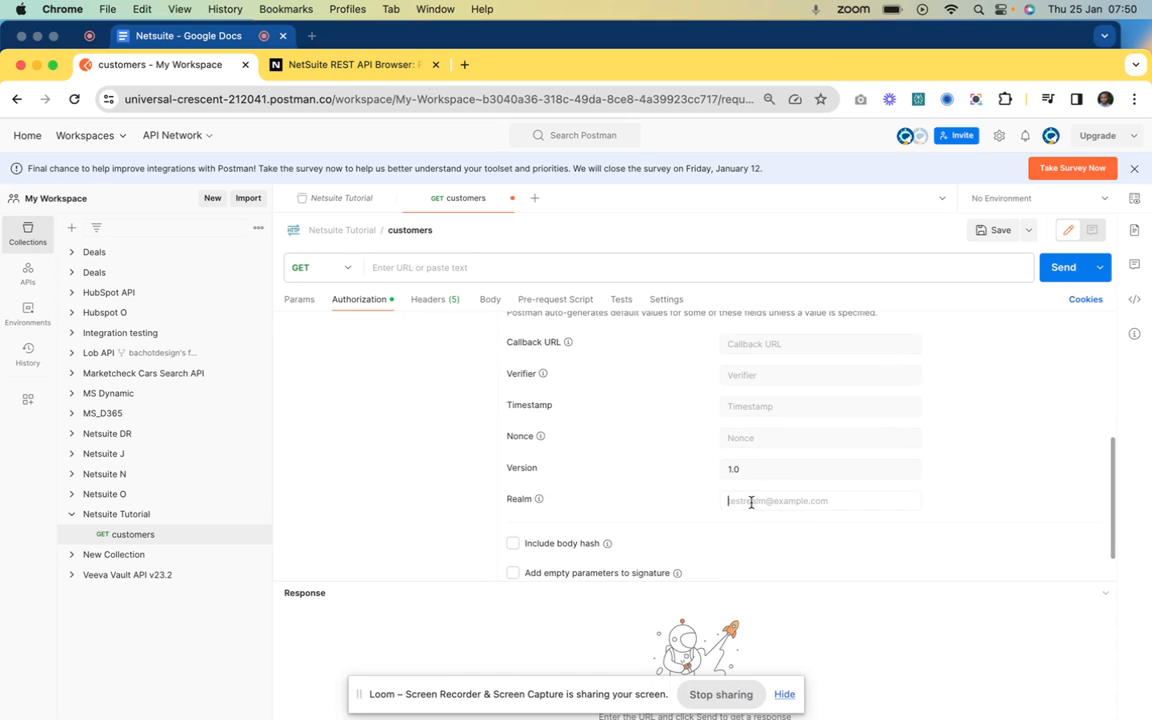
type("123345_SB")
left_click(172, 38)
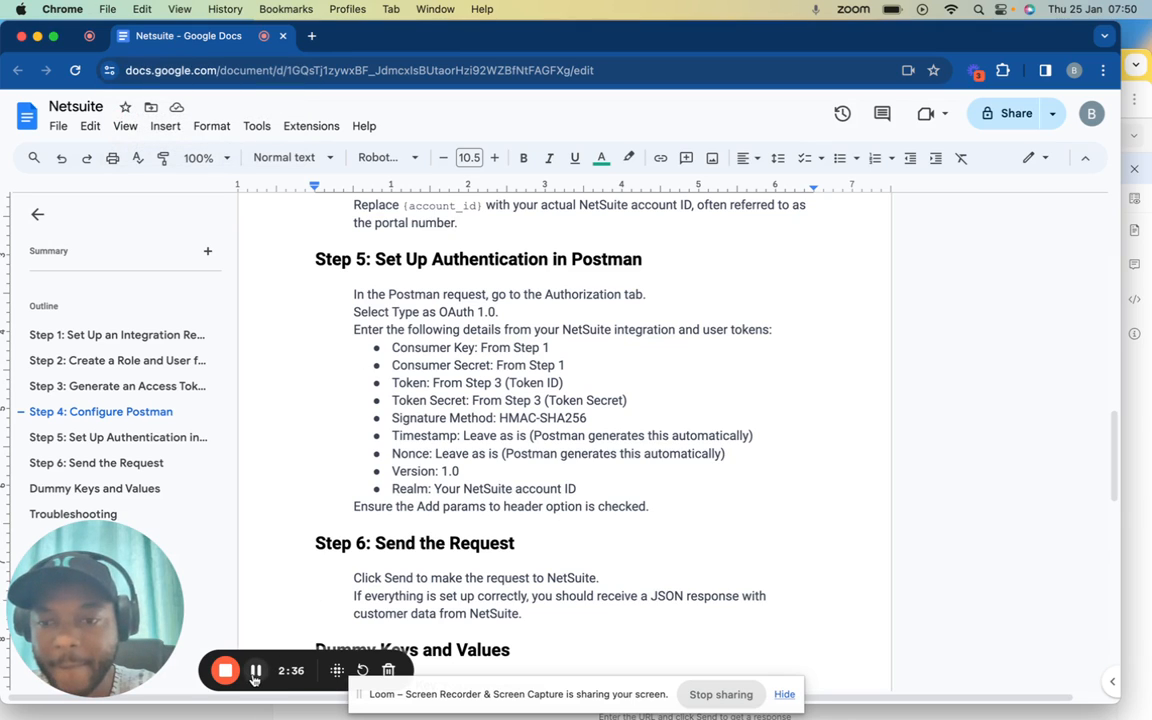
left_click(1126, 60)
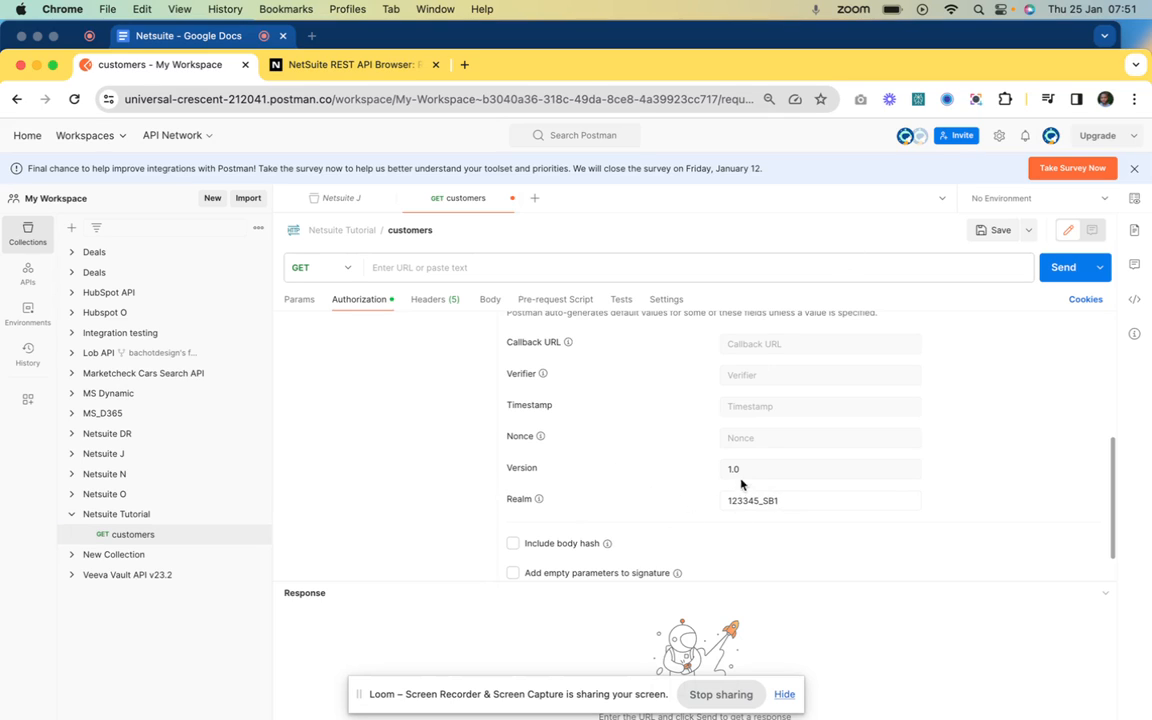
Fill in the OAuth 1.0 Consumer Key and Consumer Secret values
scroll(742, 464, "down", 2)
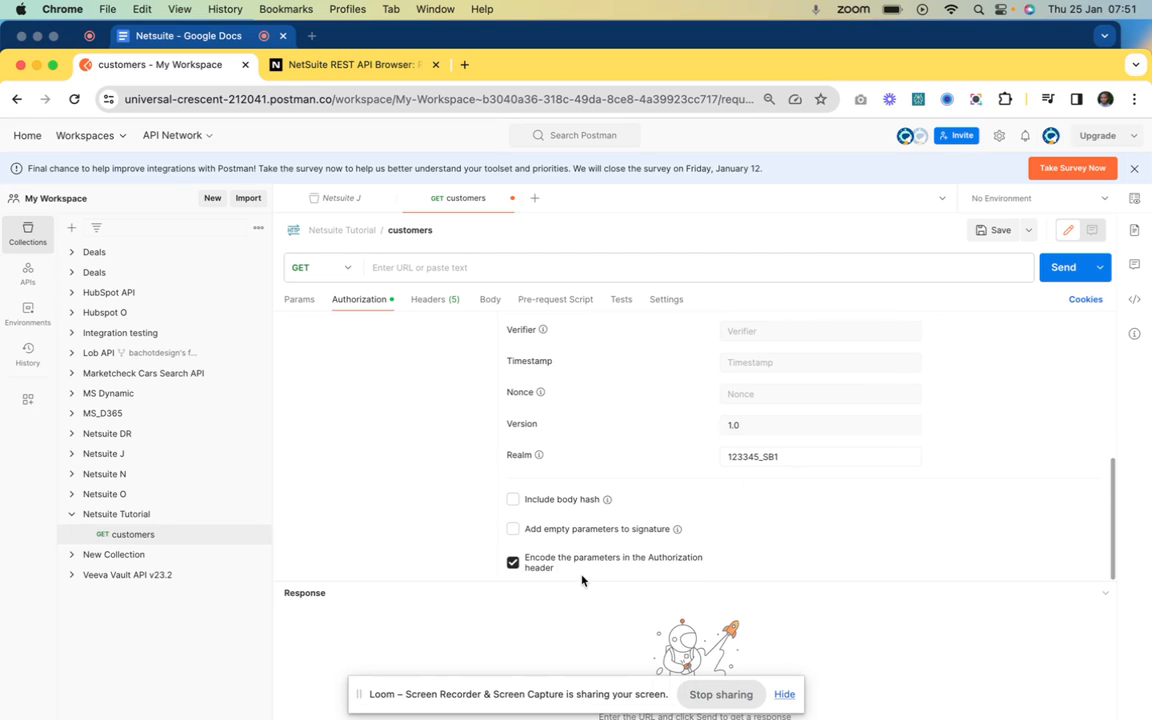
scroll(770, 485, "up", 5)
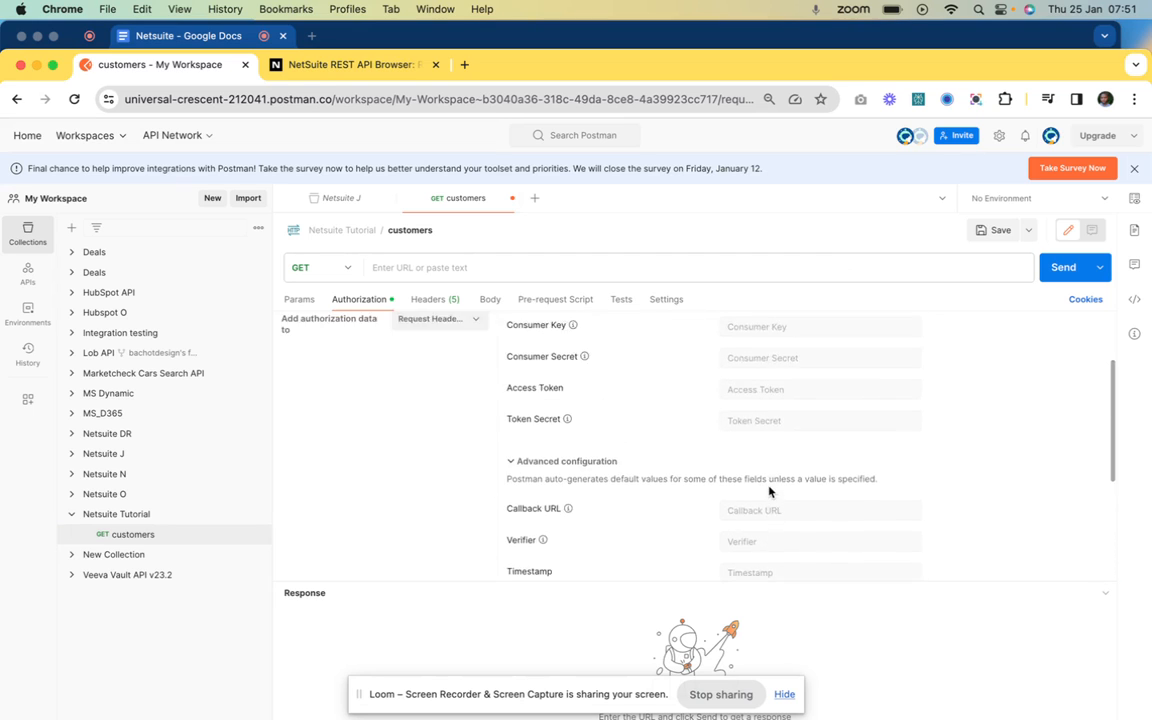
scroll(769, 491, "up", 3)
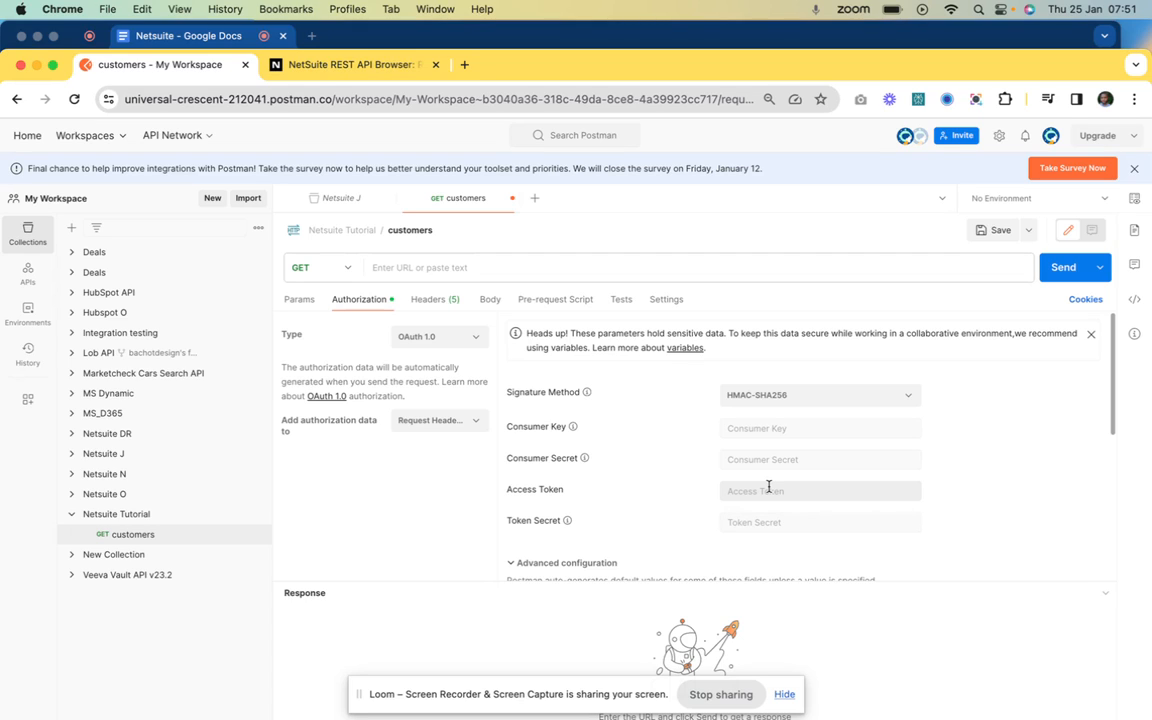
left_click(739, 430)
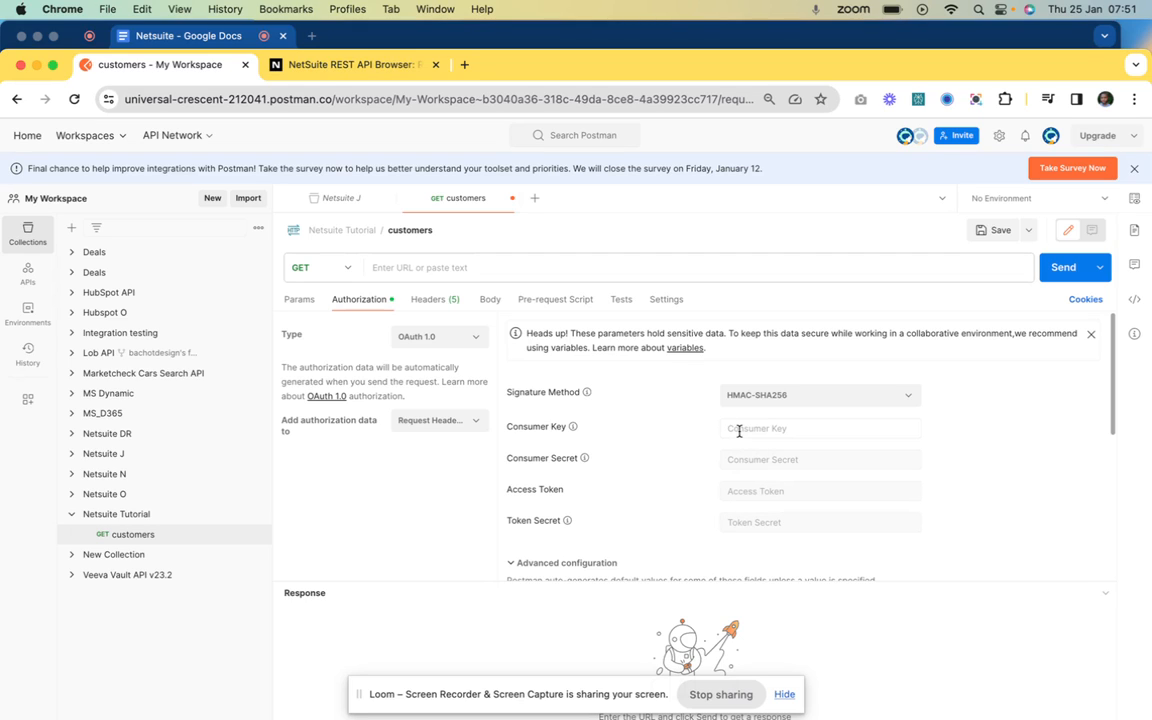
type("sfdredgfggrtgrfdf45fgdgdgdgs3")
left_click(741, 460)
type("x")
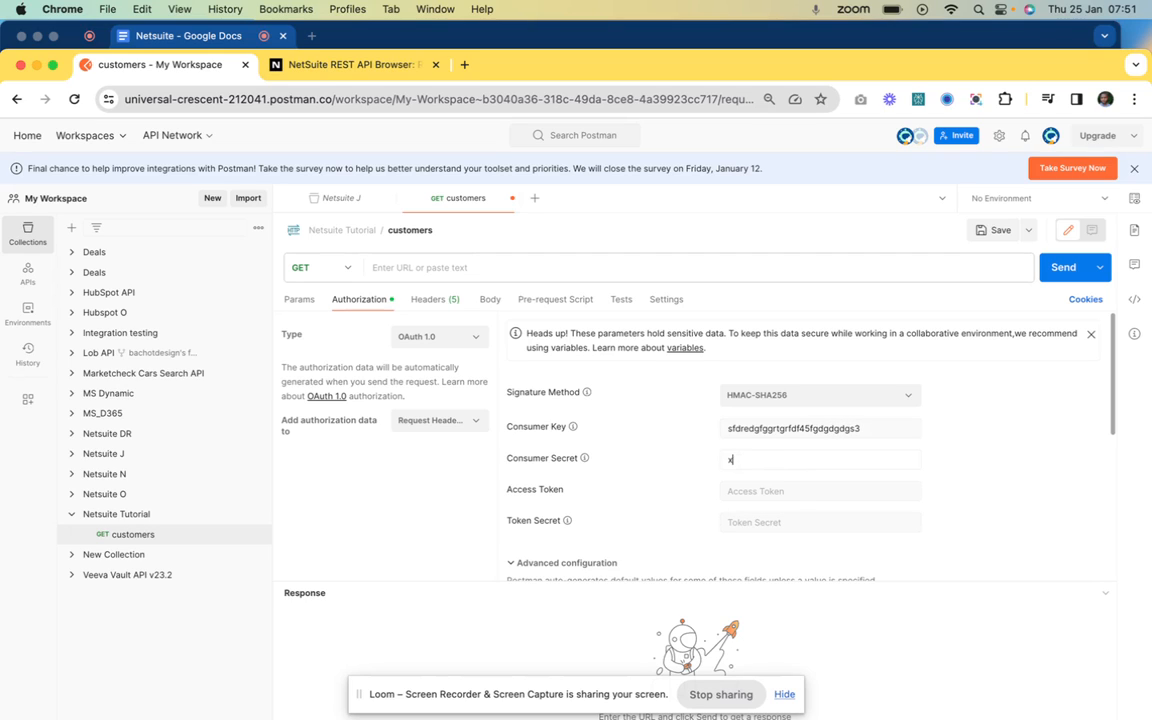
type("kdjdfeererekeklelefefeetettef")
Fill in the Access Token and Token Secret values
left_click(731, 487)
type("sopprernfndfmdkfdkfkerk")
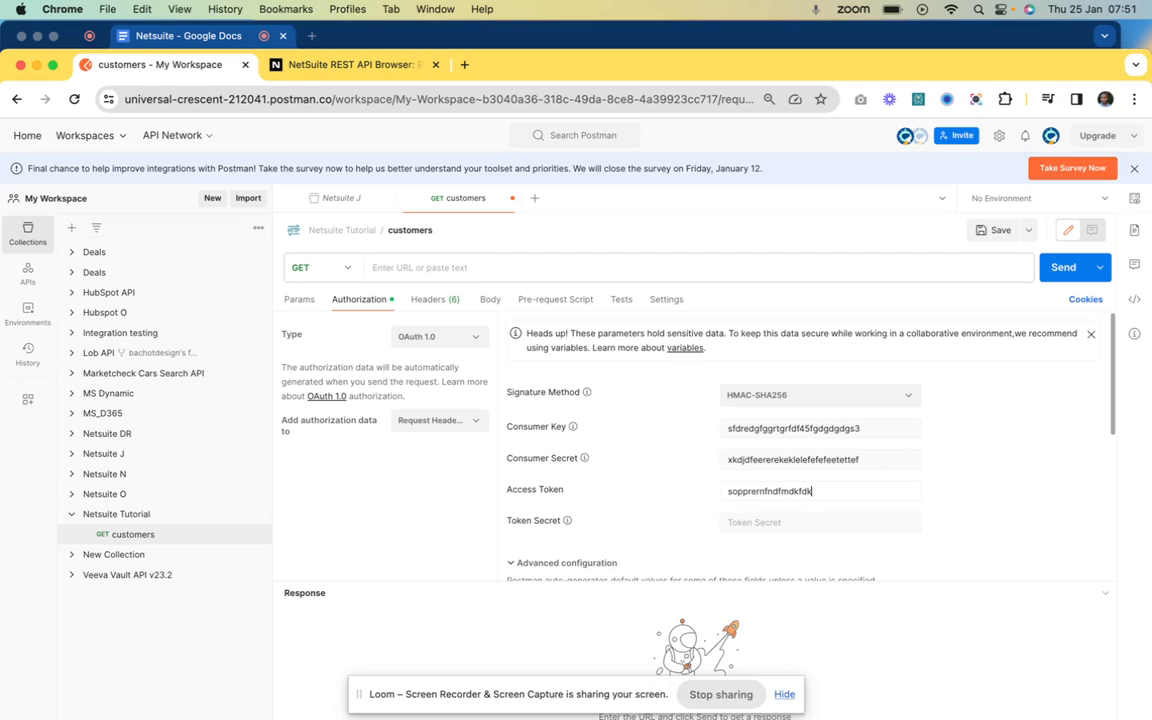
left_click(729, 491)
type("efffefdfdf")
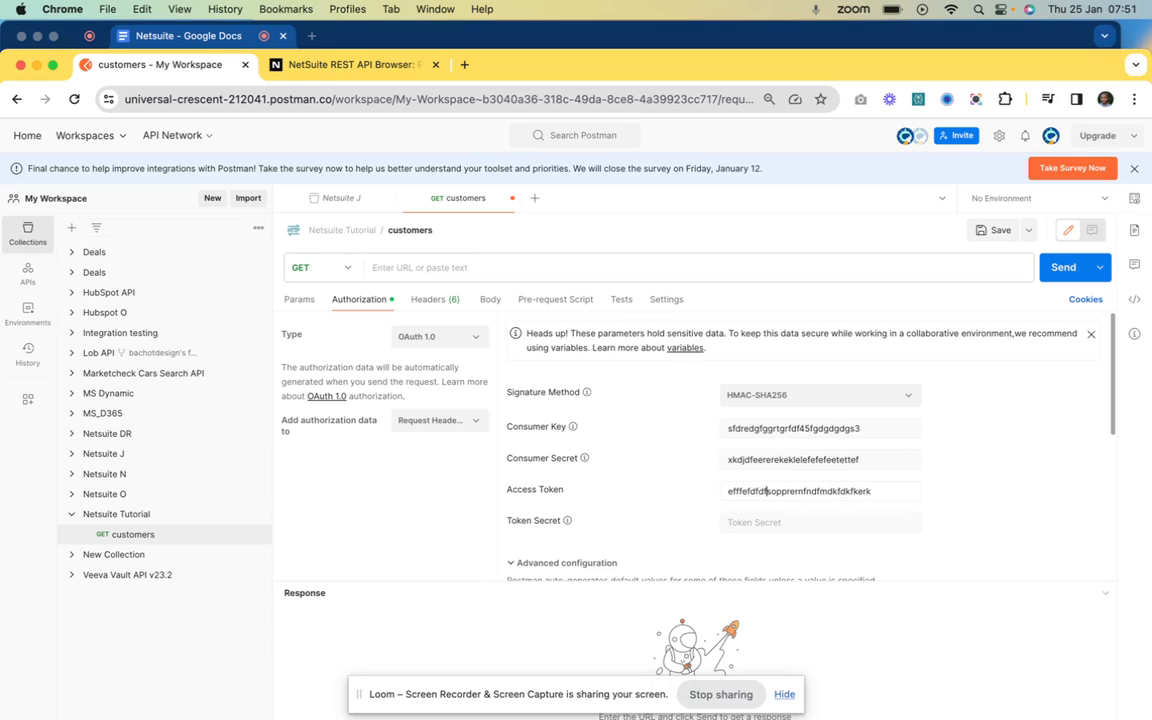
left_click(744, 523)
type("pojnfrcnj")
left_click(752, 523)
type("fiererefdfdfdgfgrierthkopcnj")
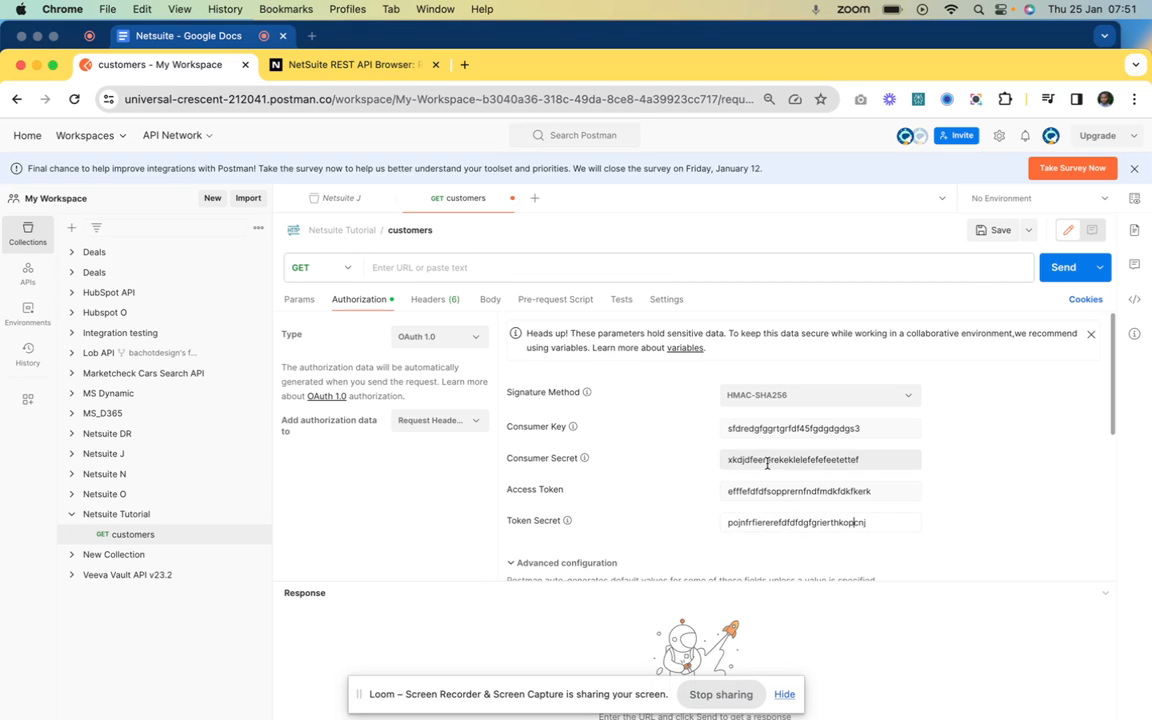
scroll(767, 465, "down", 3)
scroll(767, 463, "down", 3)
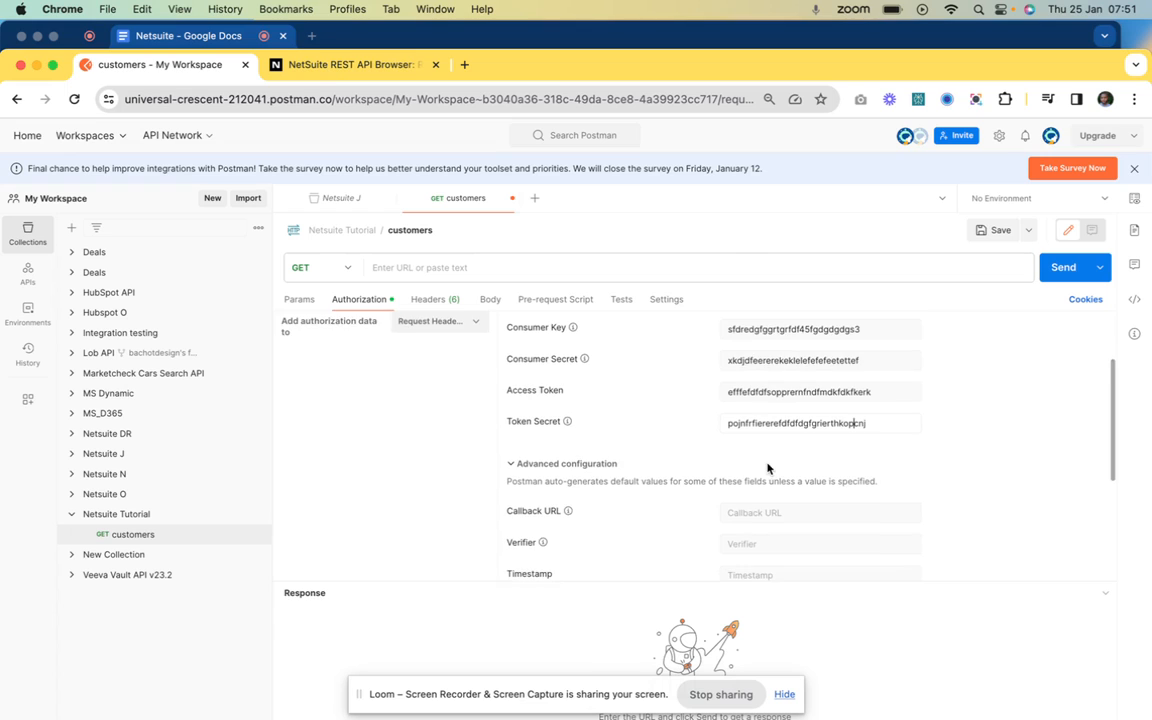
scroll(767, 467, "down", 2)
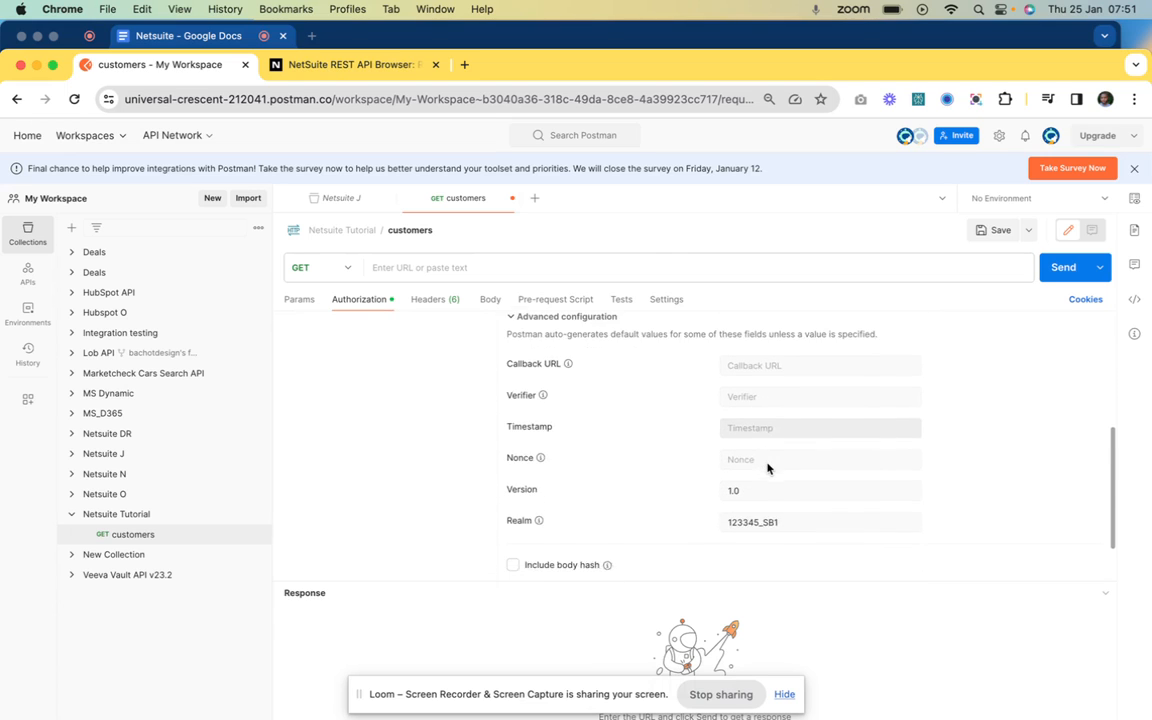
scroll(767, 467, "up", 5)
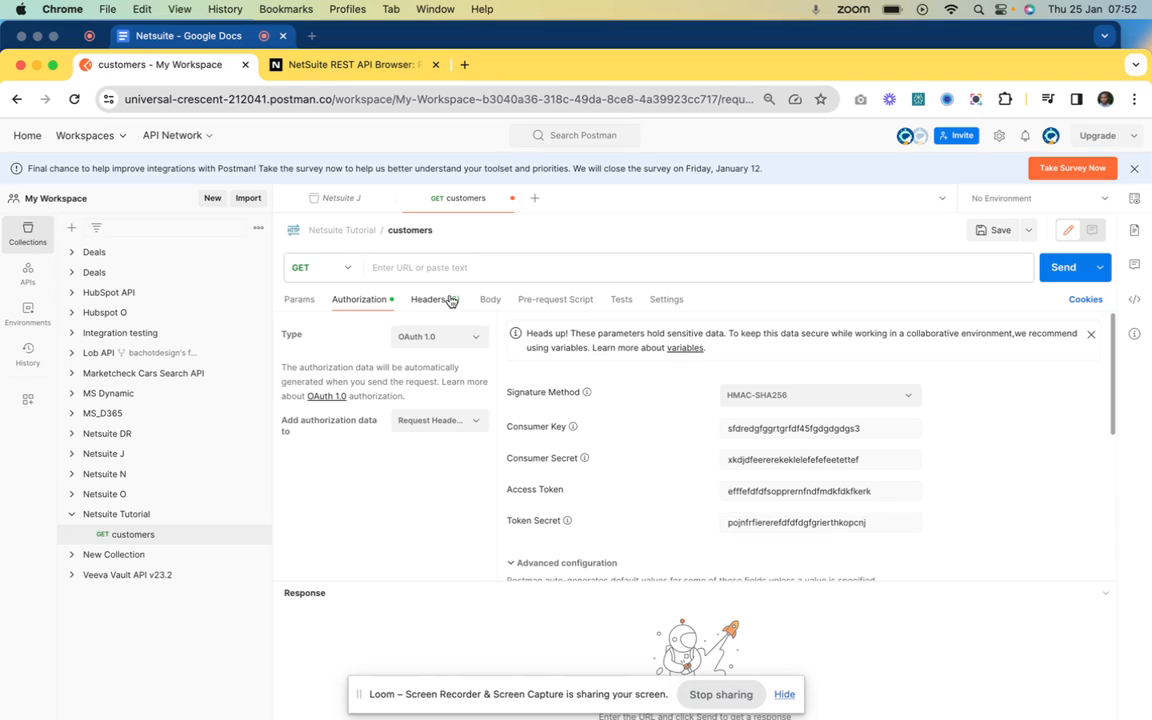
left_click(451, 300)
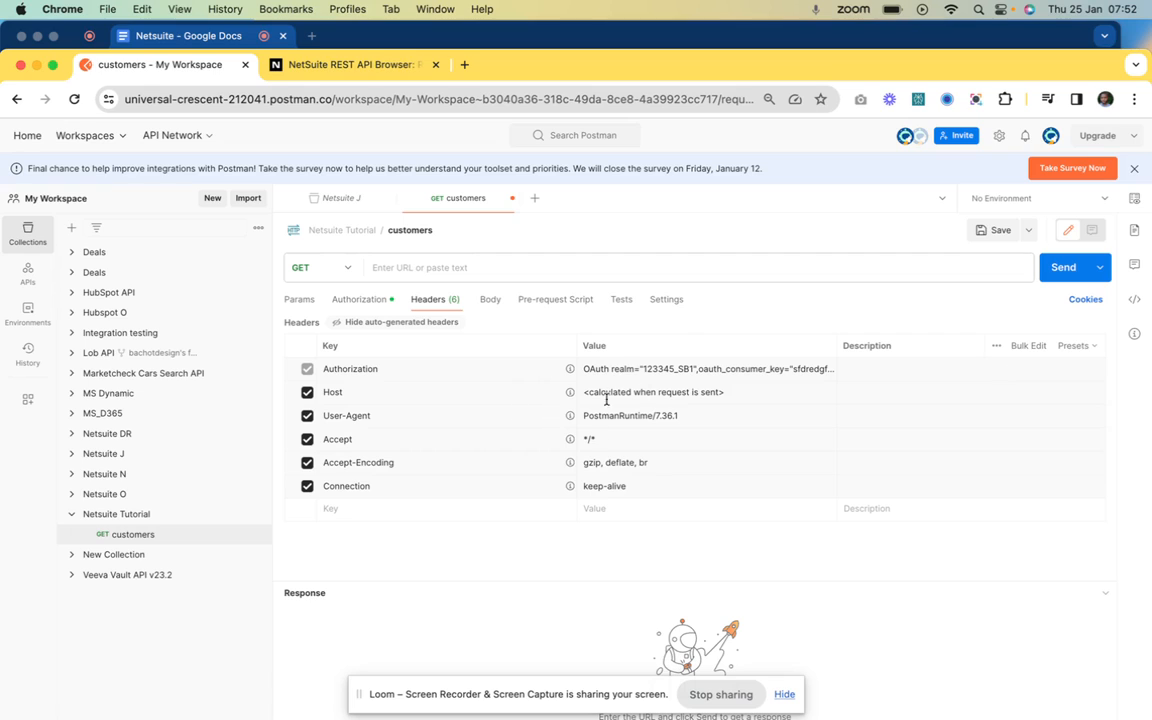
left_click(360, 301)
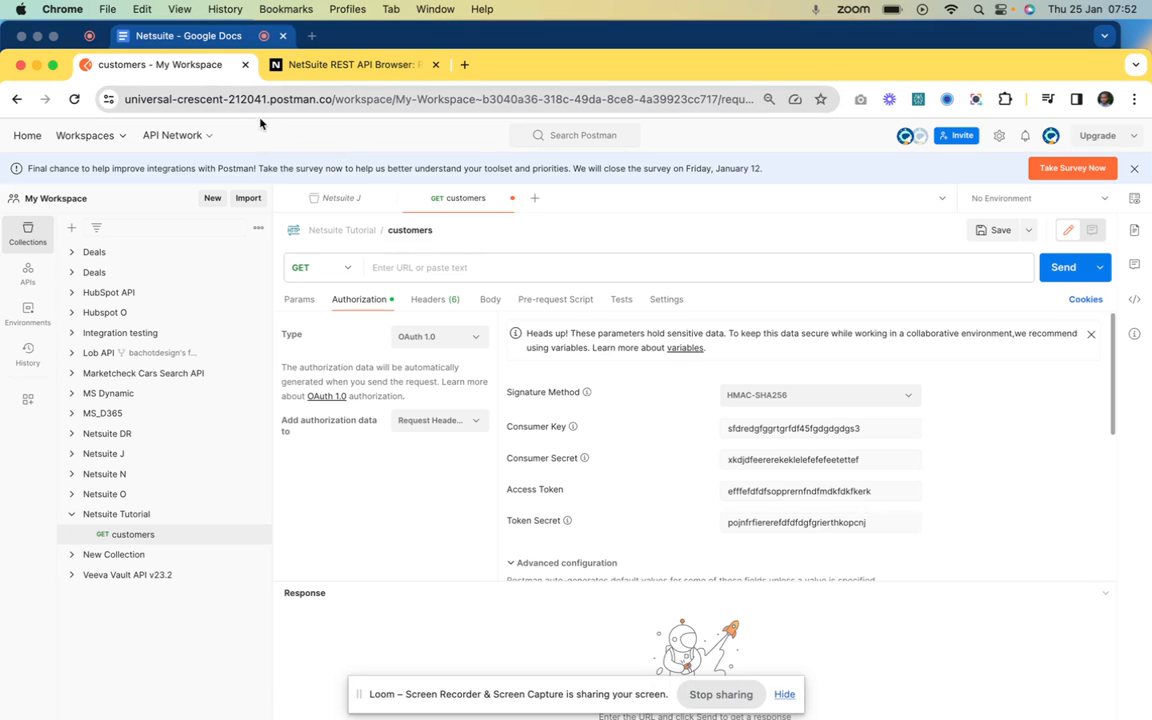
In the Netsuite Google Docs notes, select the full customer endpoint URL line
left_click(193, 38)
scroll(426, 334, "up", 5)
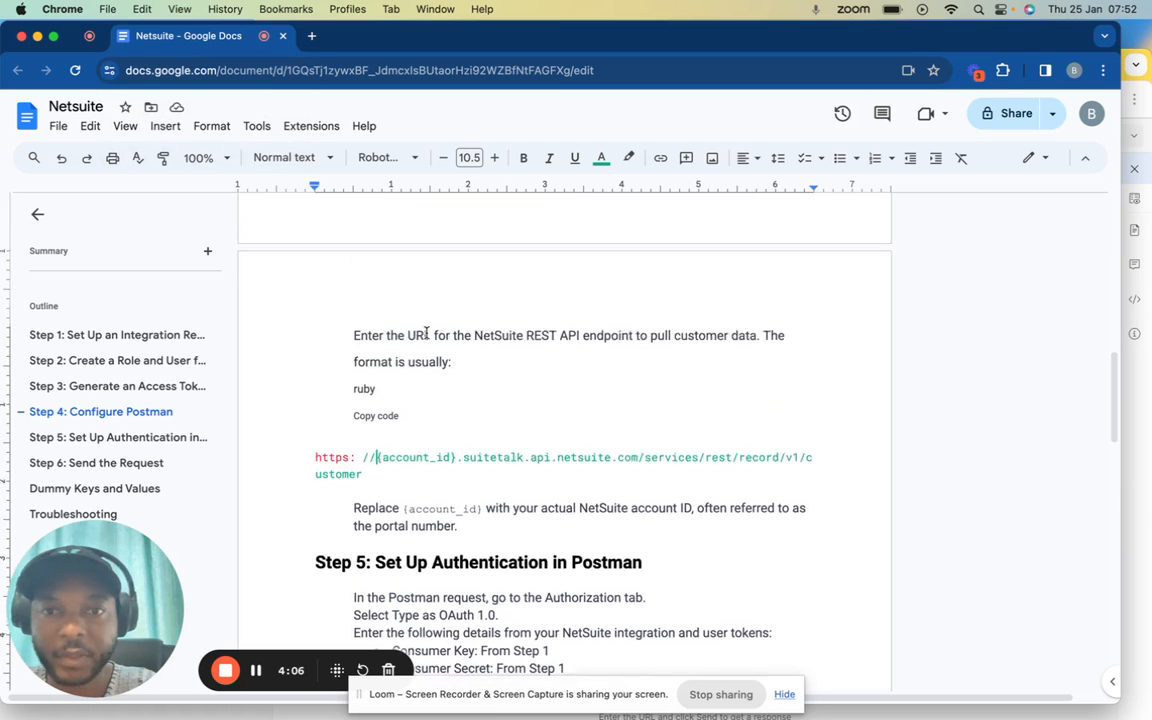
scroll(426, 334, "down", 3)
left_click(366, 386)
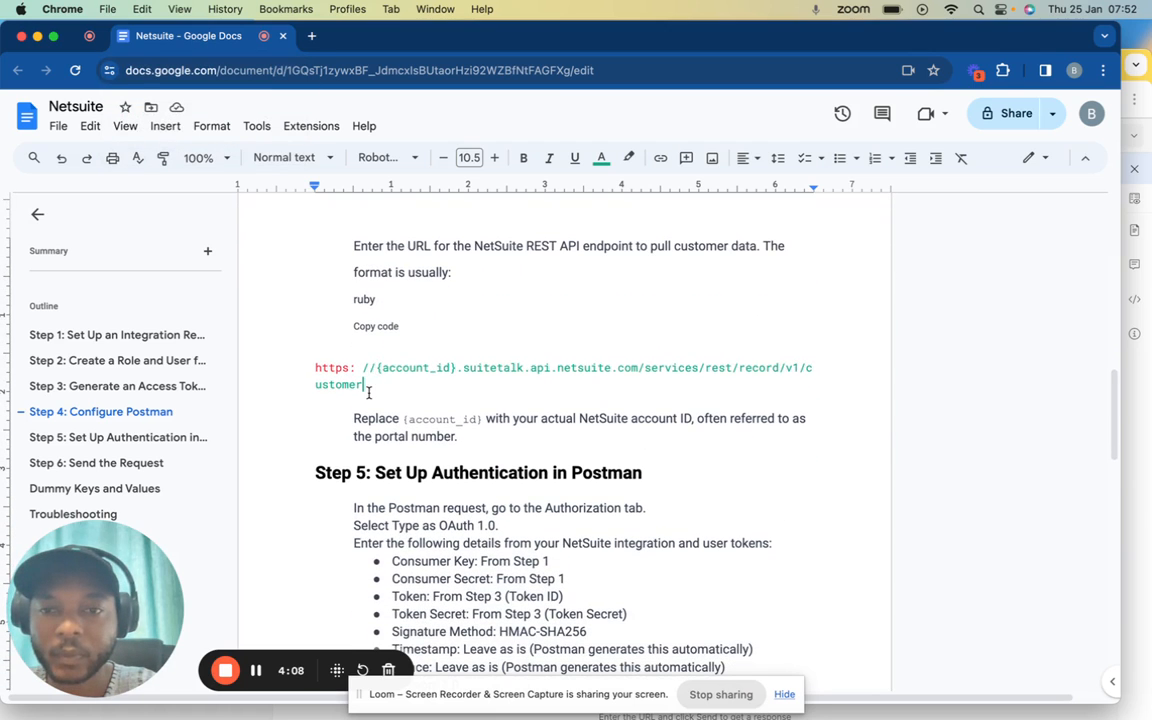
left_click_drag(368, 390, 311, 365)
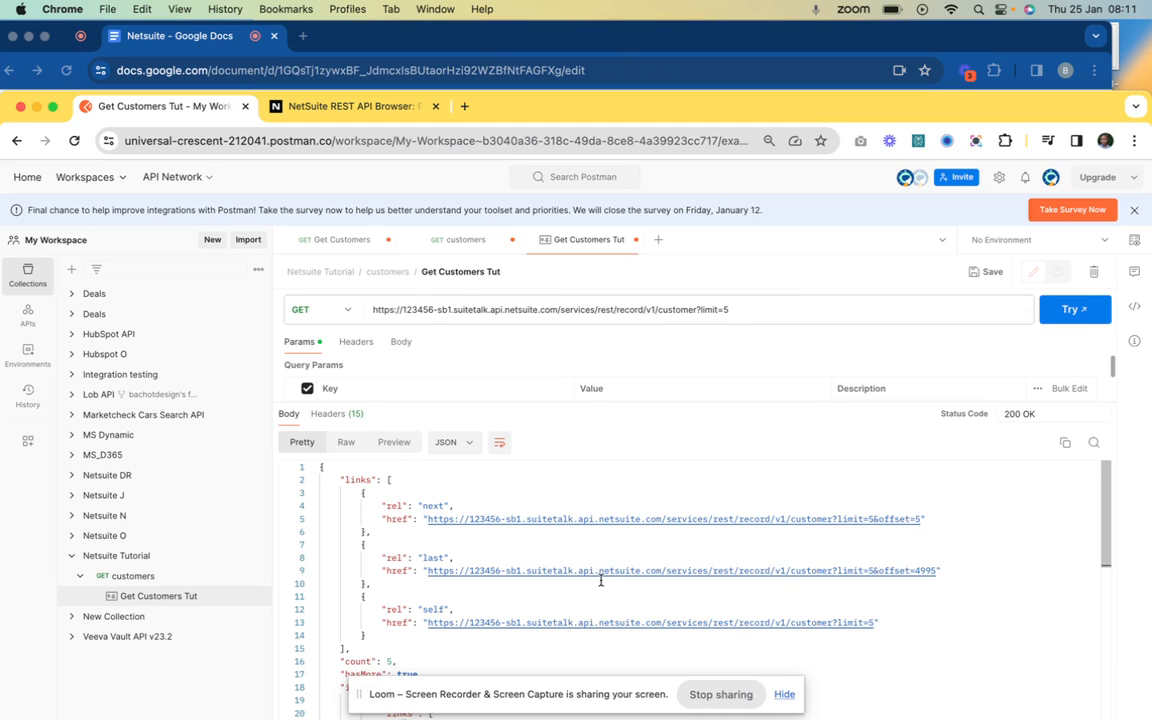
Review the 200 OK JSON customer list, then switch to the NetSuite REST API Browser tab
scroll(600, 580, "down", 10)
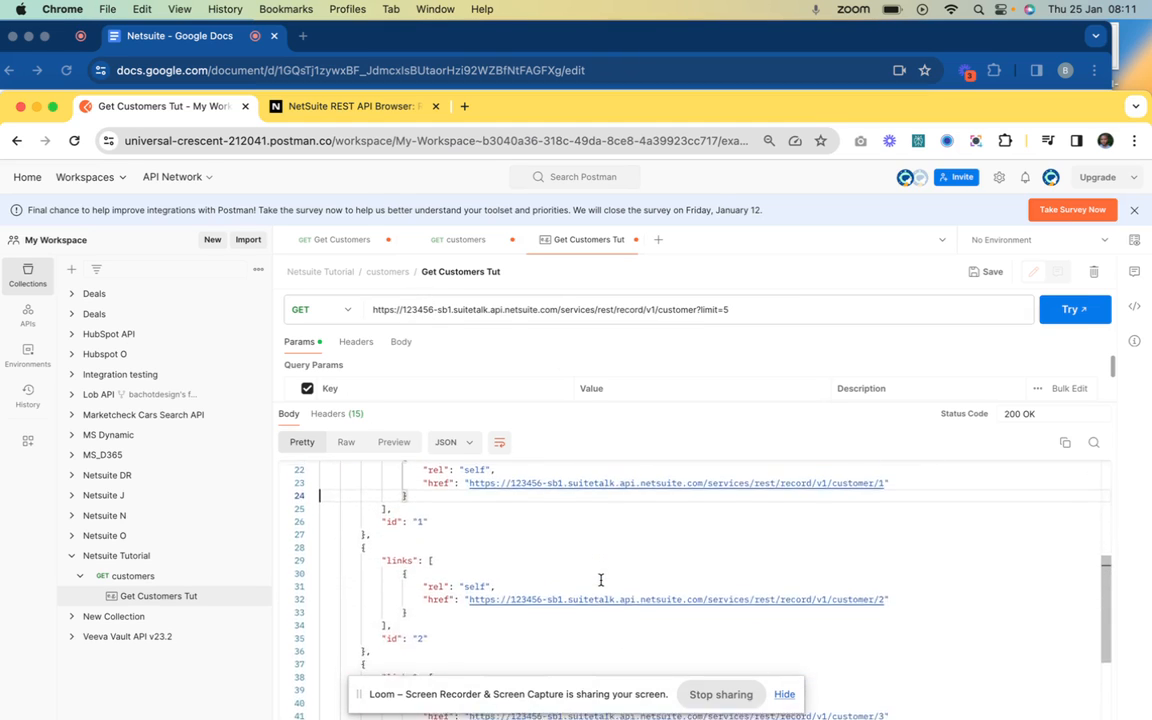
scroll(600, 580, "down", 8)
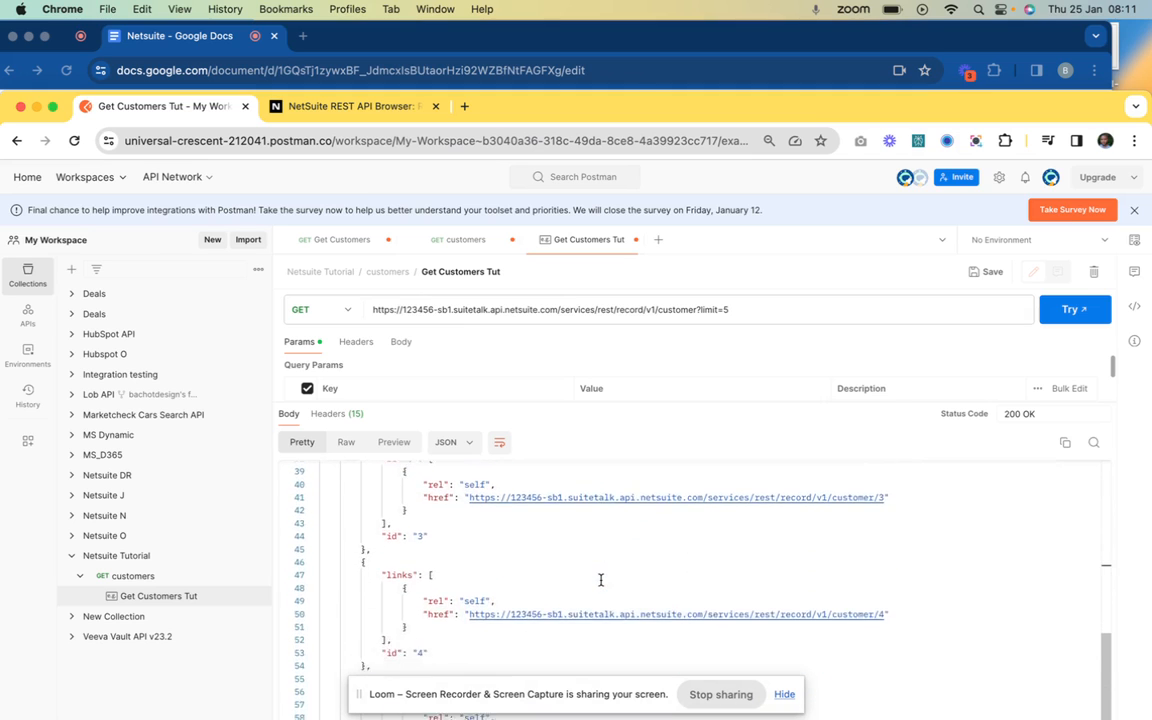
scroll(600, 580, "down", 2)
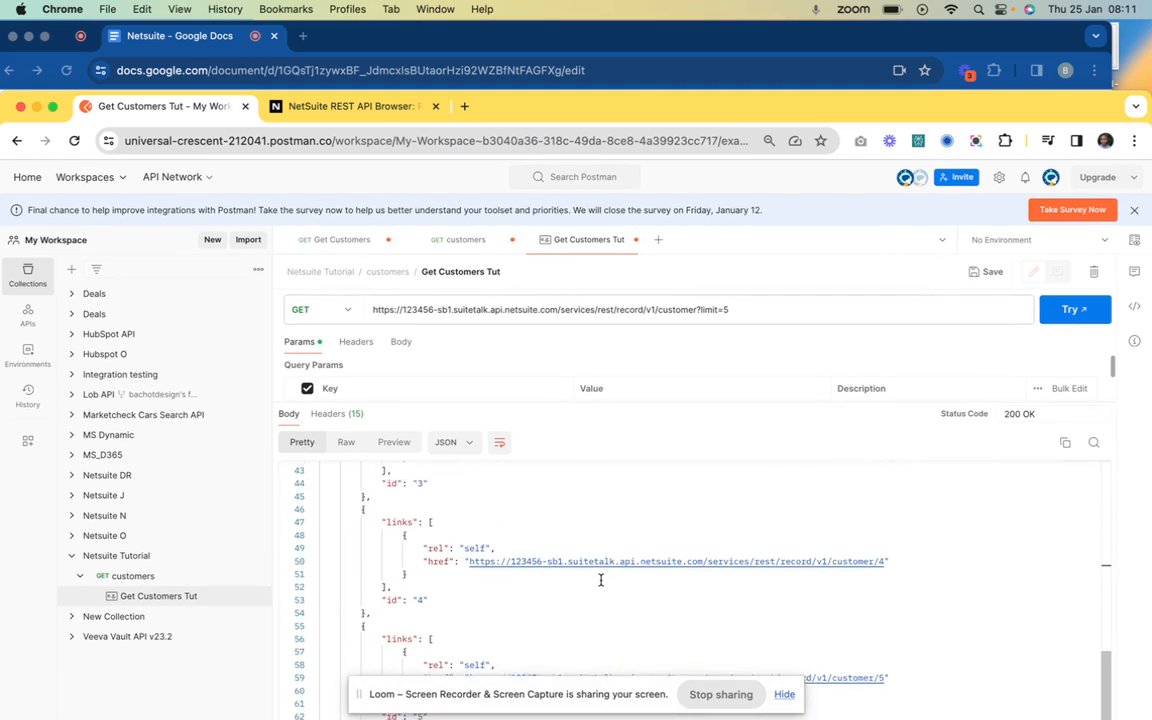
scroll(600, 580, "up", 8)
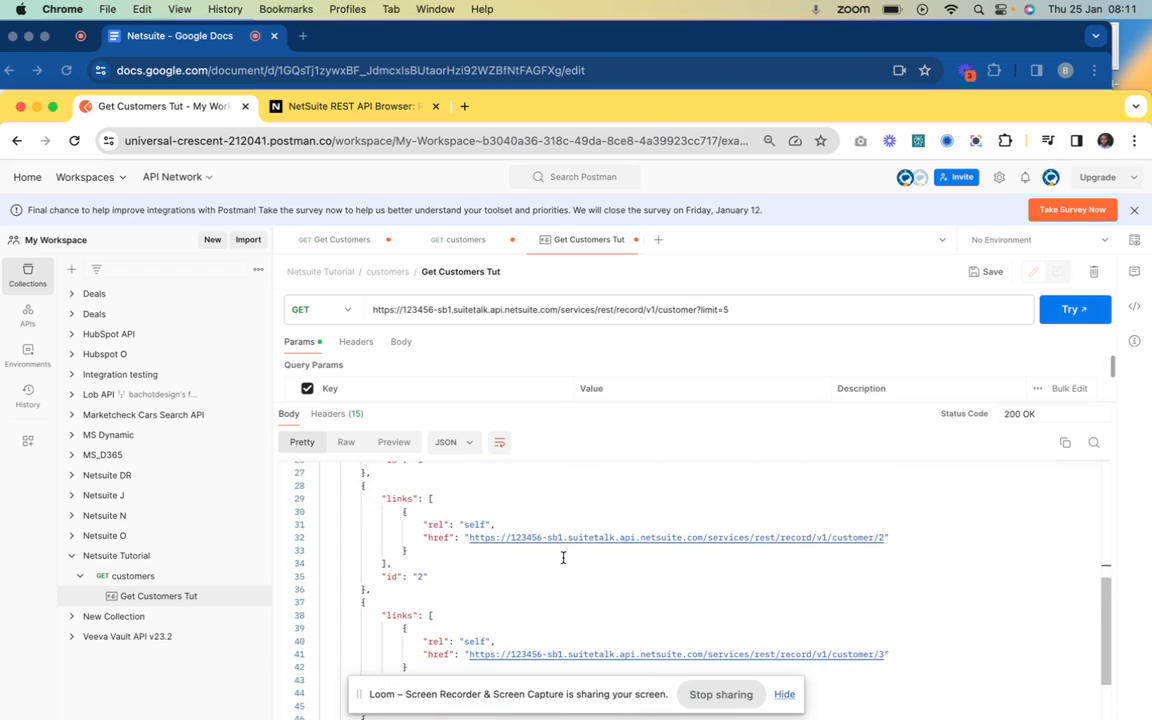
scroll(617, 581, "up", 3)
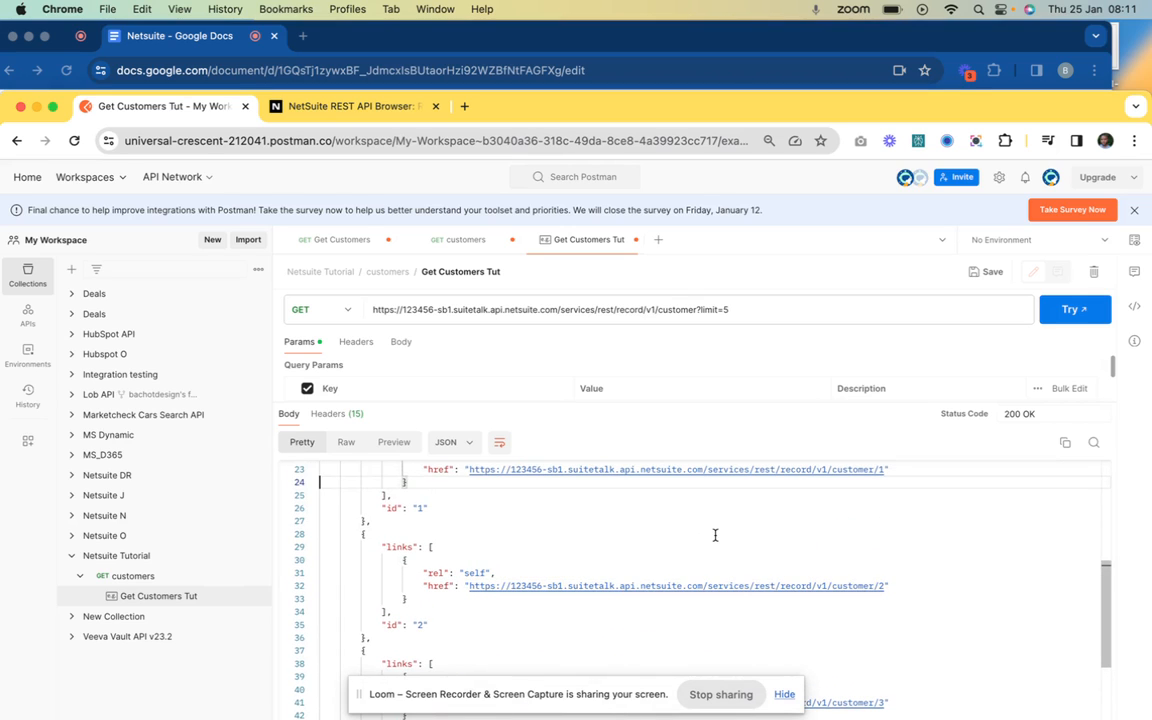
scroll(715, 535, "up", 5)
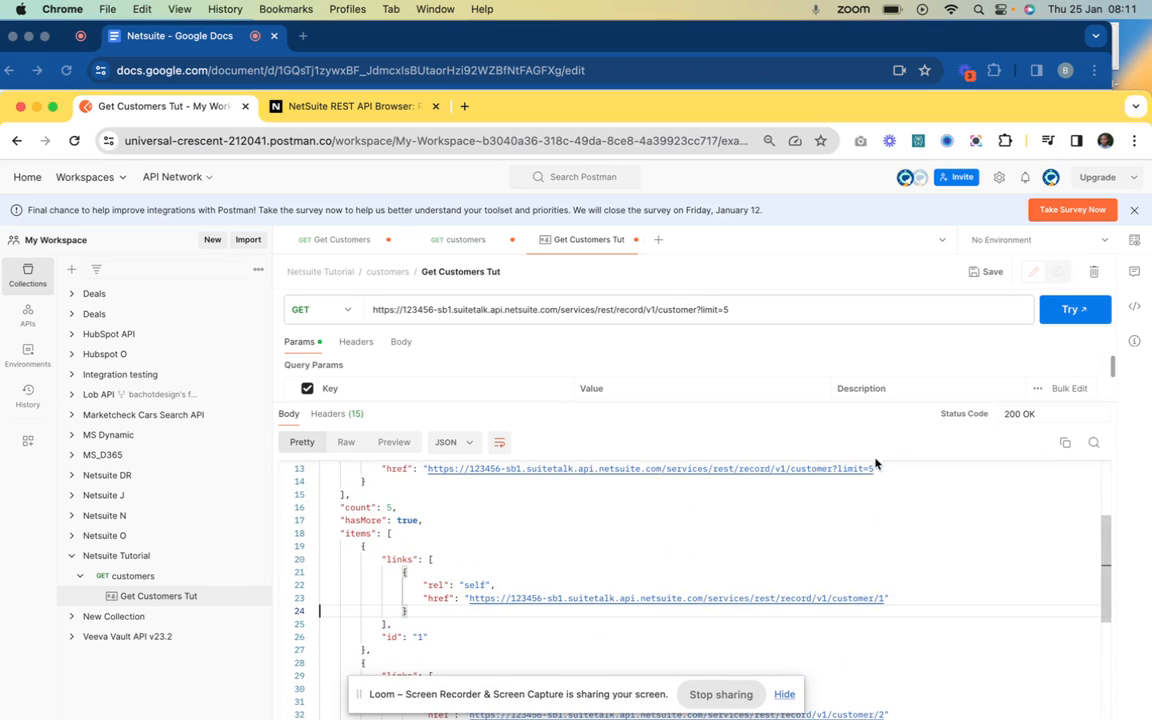
scroll(885, 520, "down", 5)
scroll(889, 566, "up", 7)
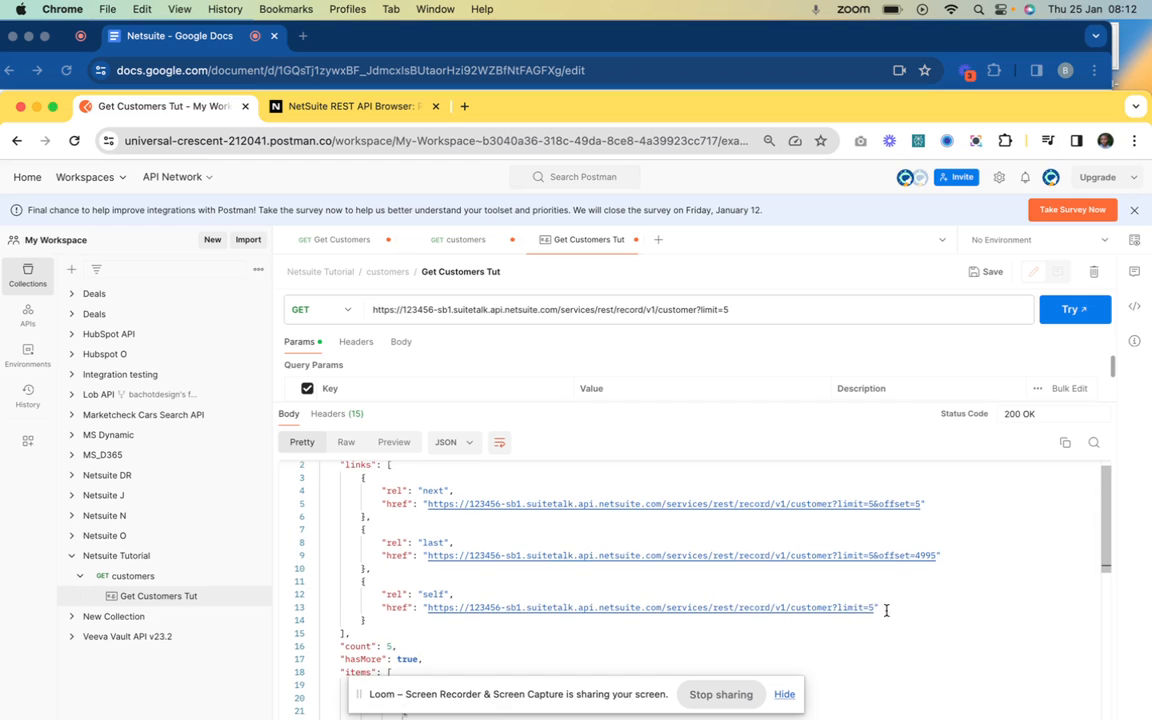
scroll(877, 531, "down", 10)
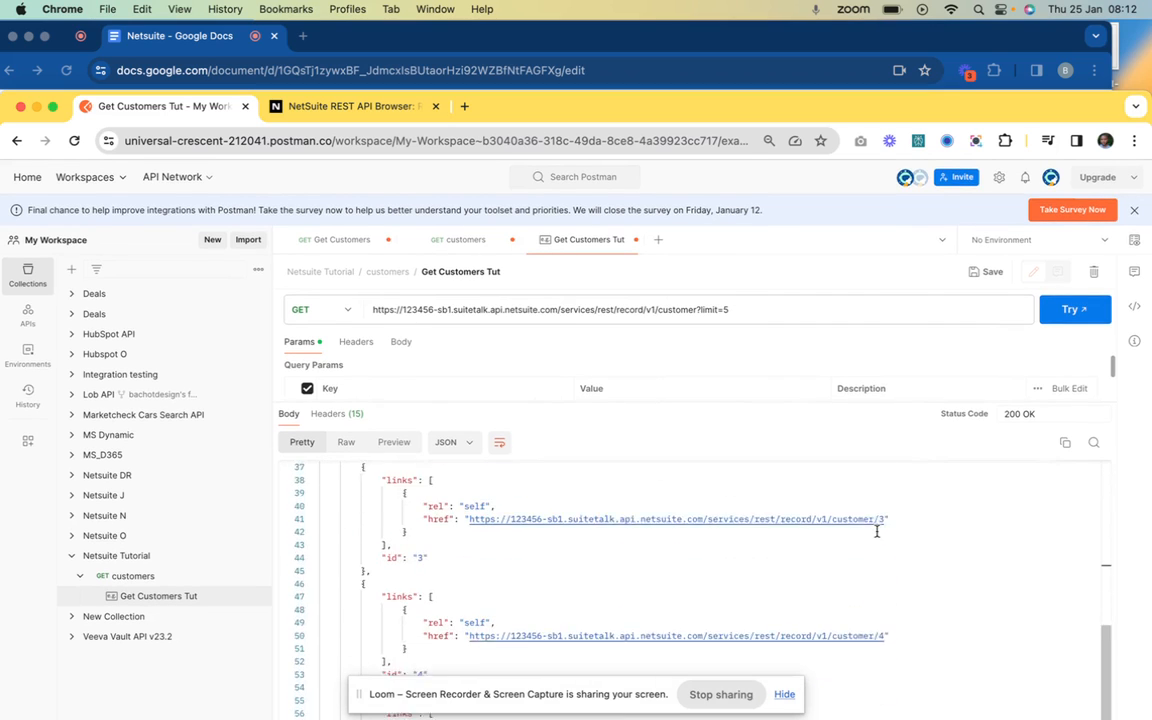
scroll(877, 531, "down", 2)
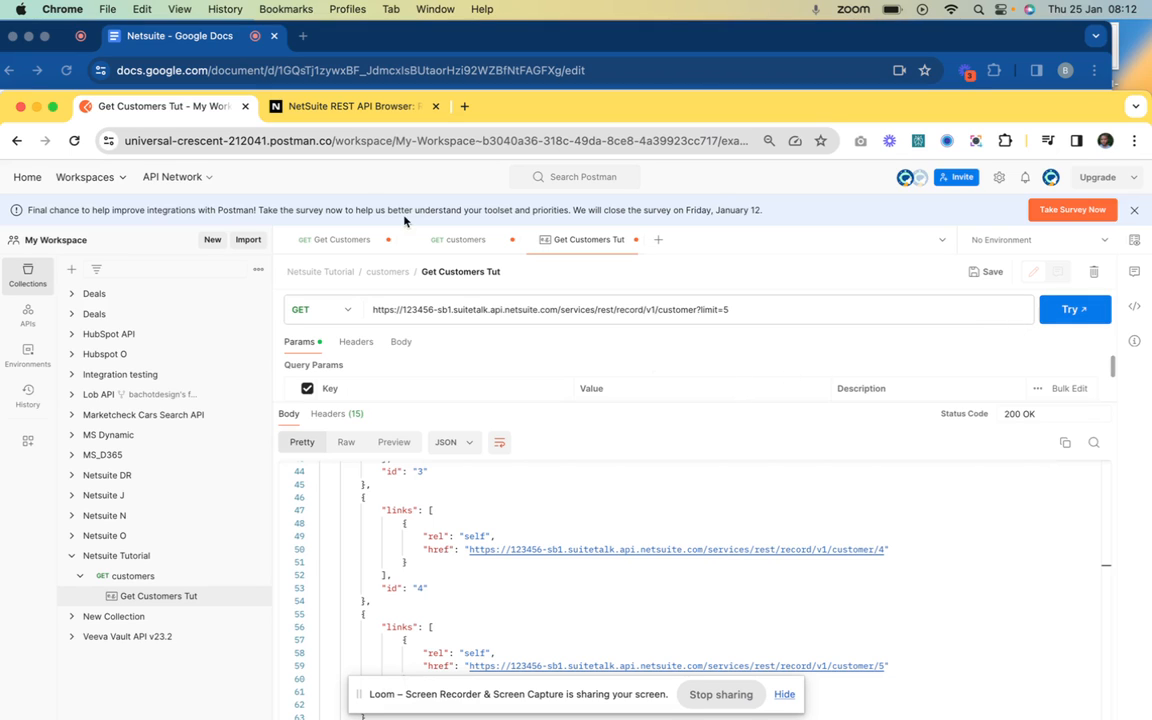
left_click(344, 107)
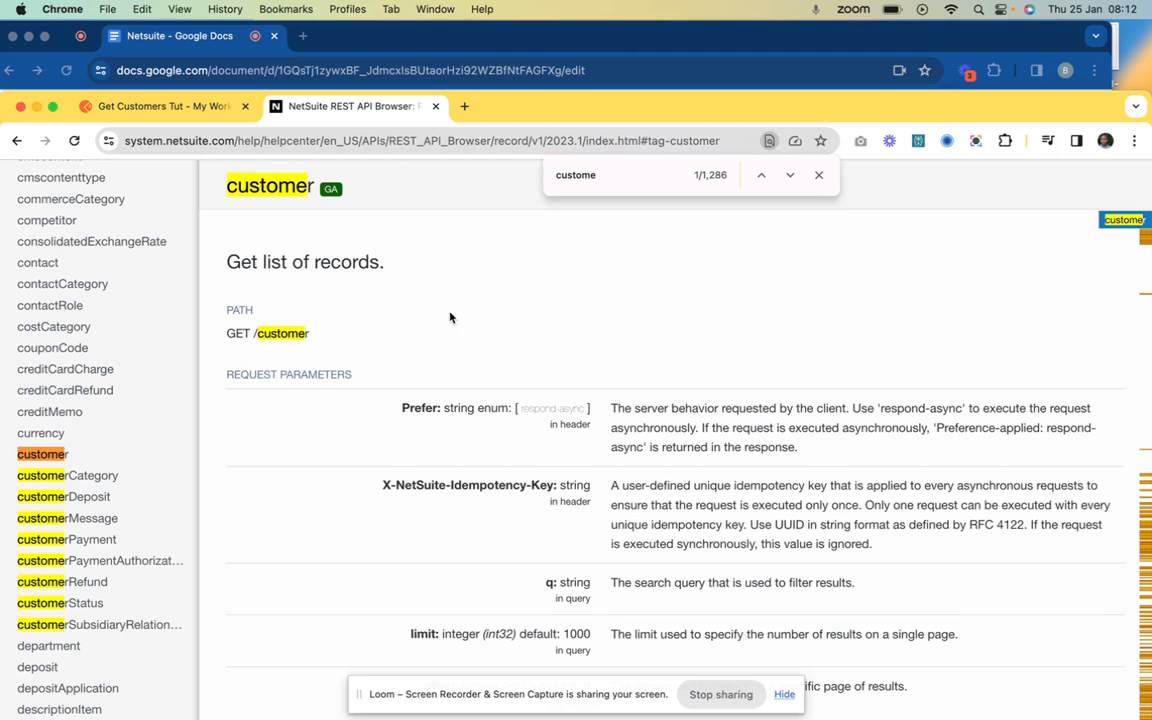
Highlight the GET /customer path in the API Browser, then return to the Netsuite notes
scroll(450, 352, "down", 2)
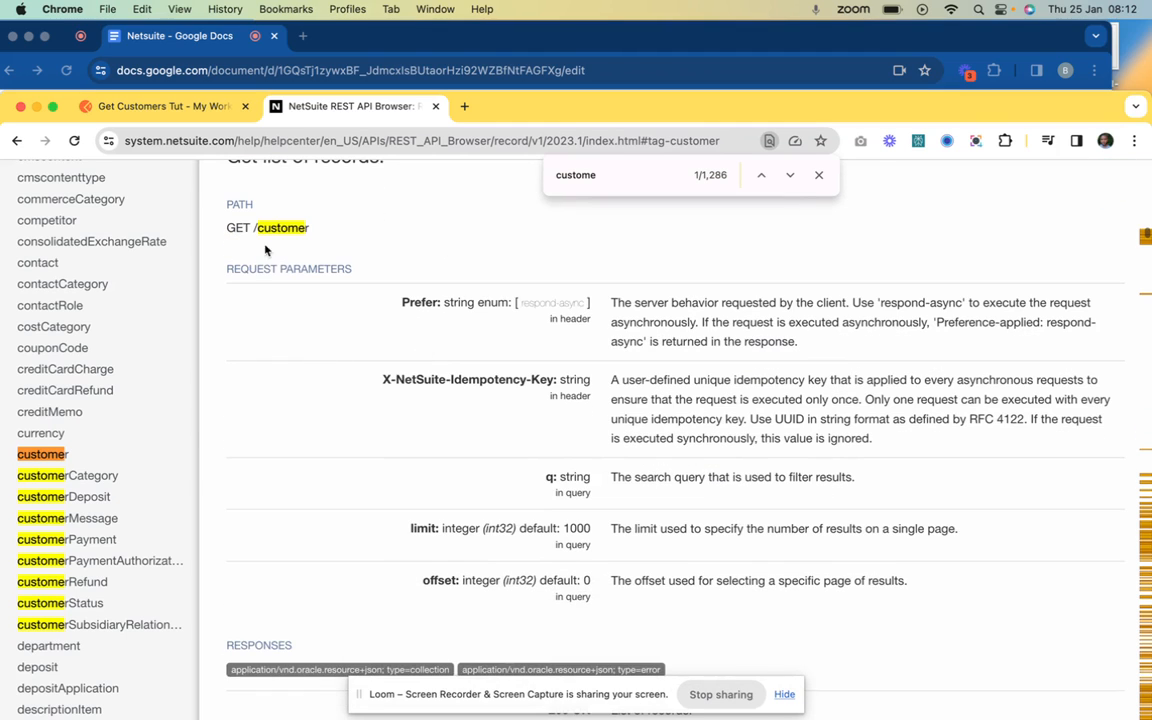
left_click_drag(252, 230, 311, 232)
scroll(321, 327, "down", 6)
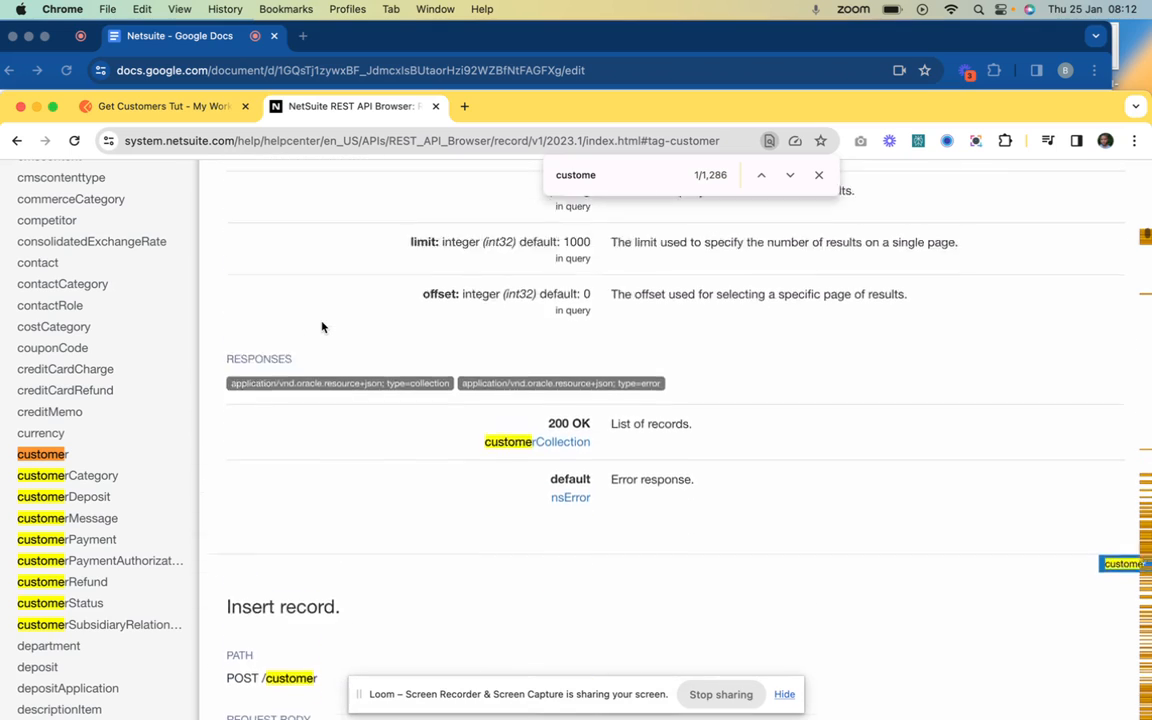
scroll(321, 327, "up", 5)
scroll(136, 411, "down", 10)
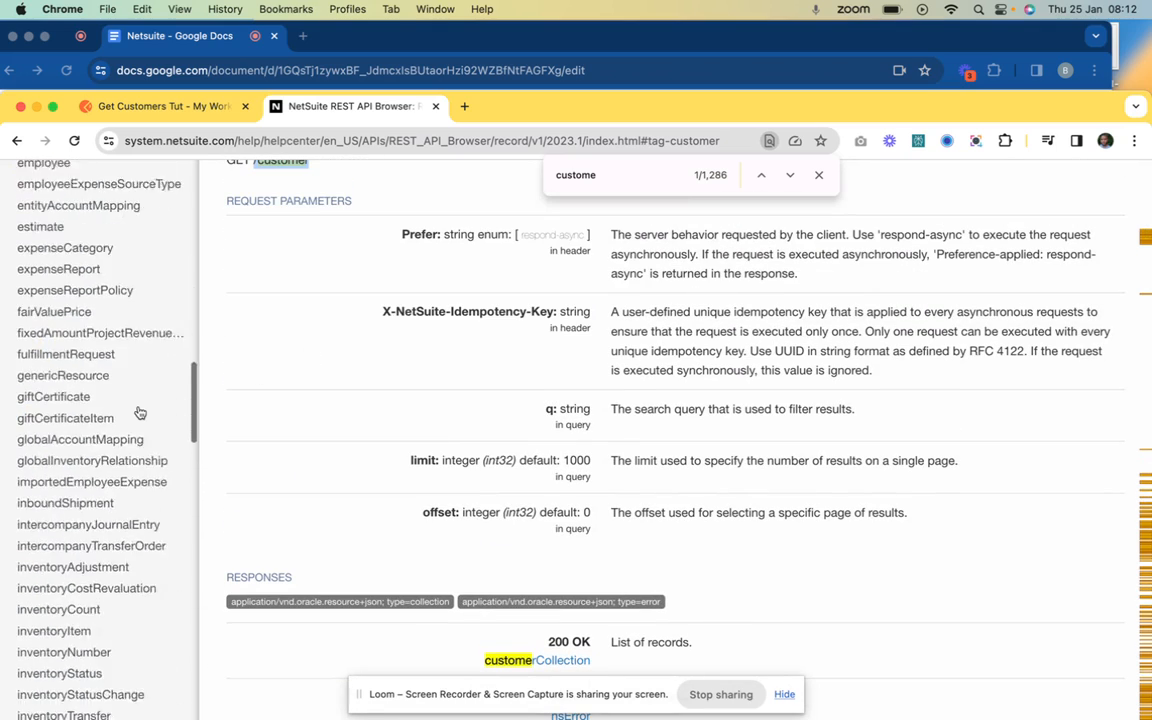
scroll(140, 412, "up", 20)
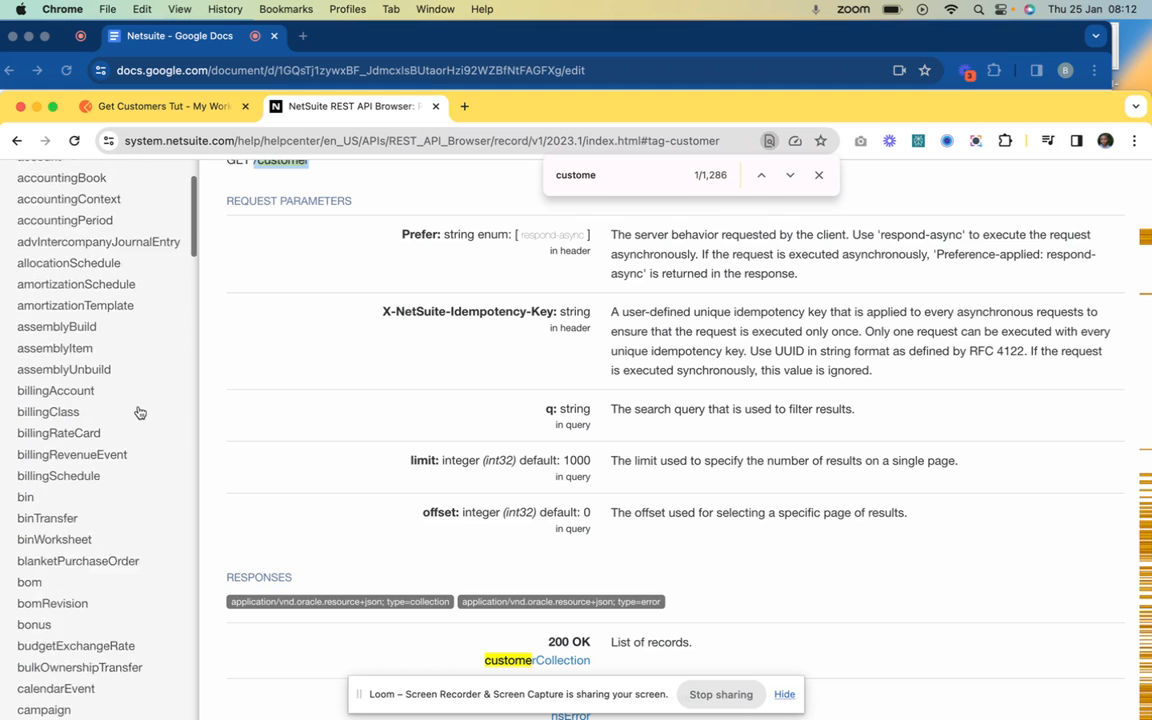
scroll(140, 412, "up", 10)
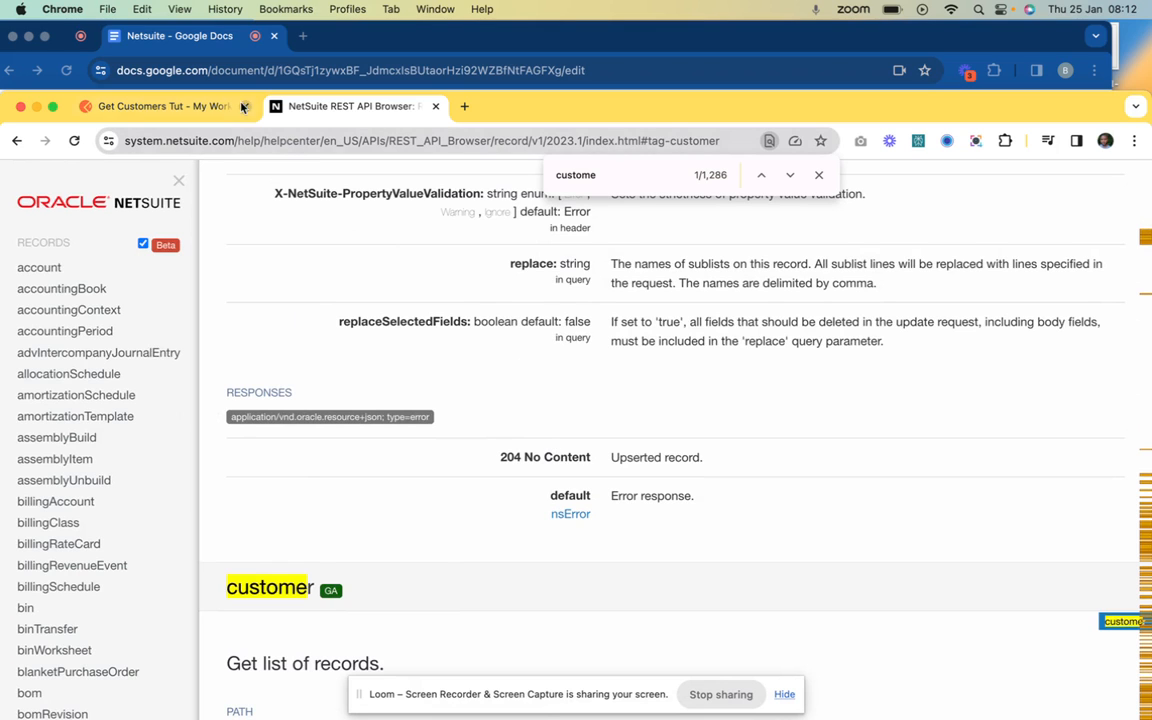
left_click(207, 33)
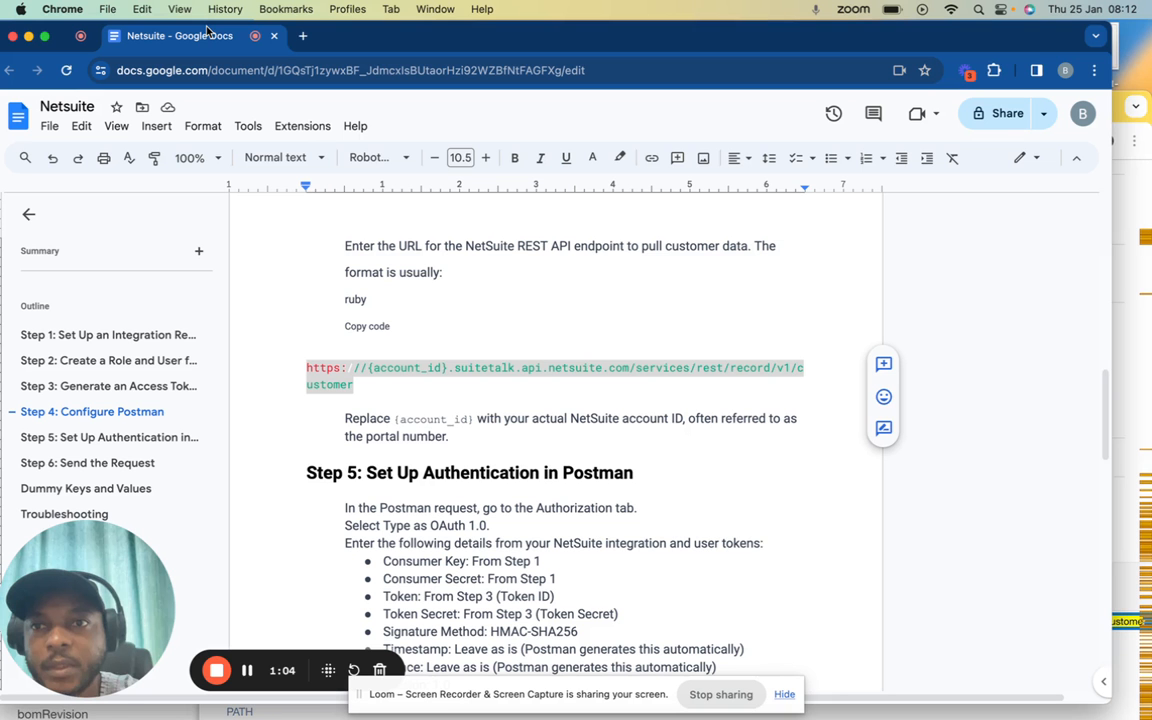